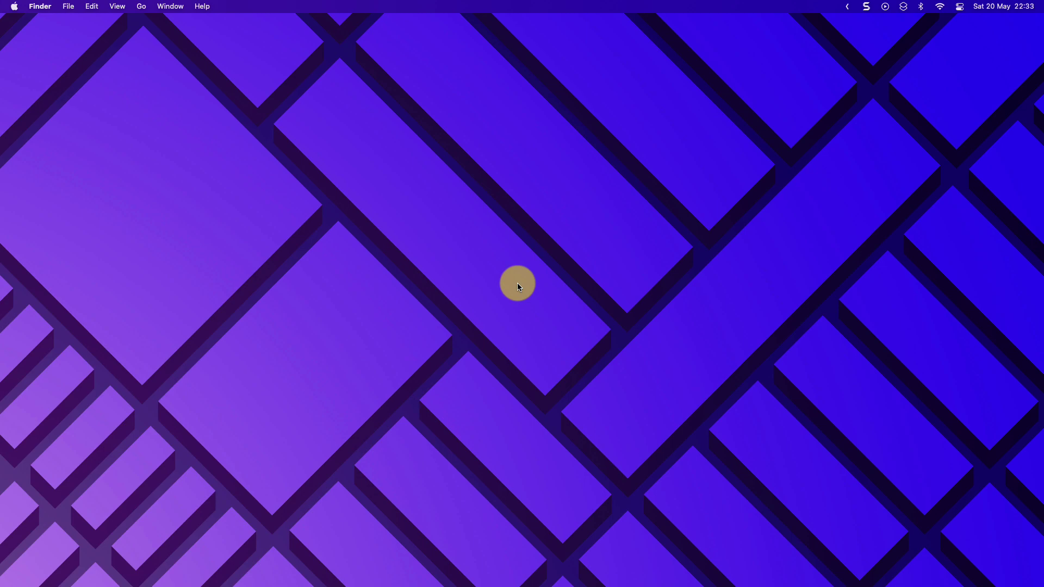
Step: Switch to the desktop showing the Advanced Filters and Macros workbook
{"action": "key", "text": "ctrl+Right"}
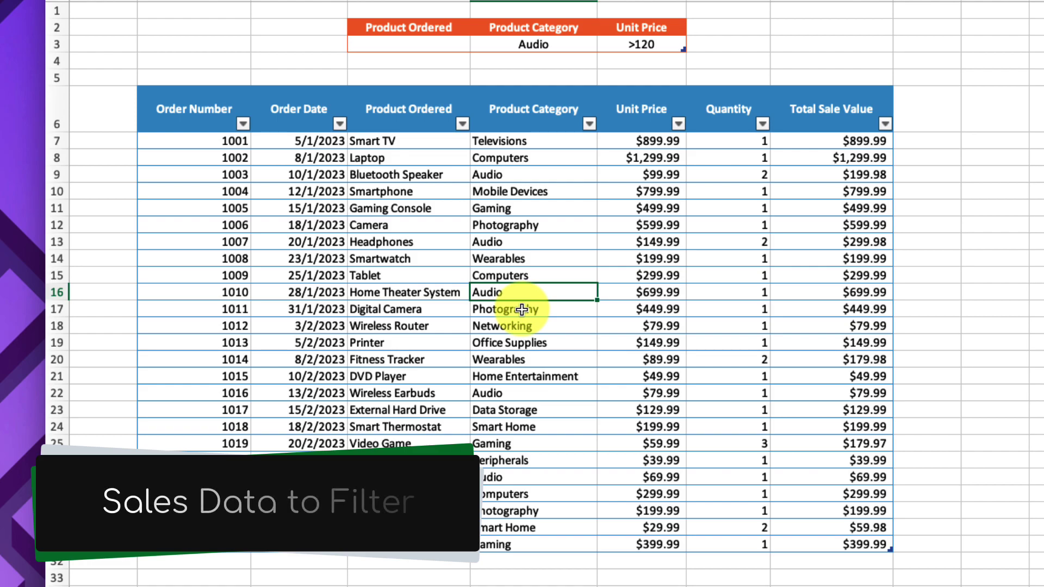
{"action": "left_click", "coordinate": [531, 119]}
{"action": "left_click", "coordinate": [628, 115]}
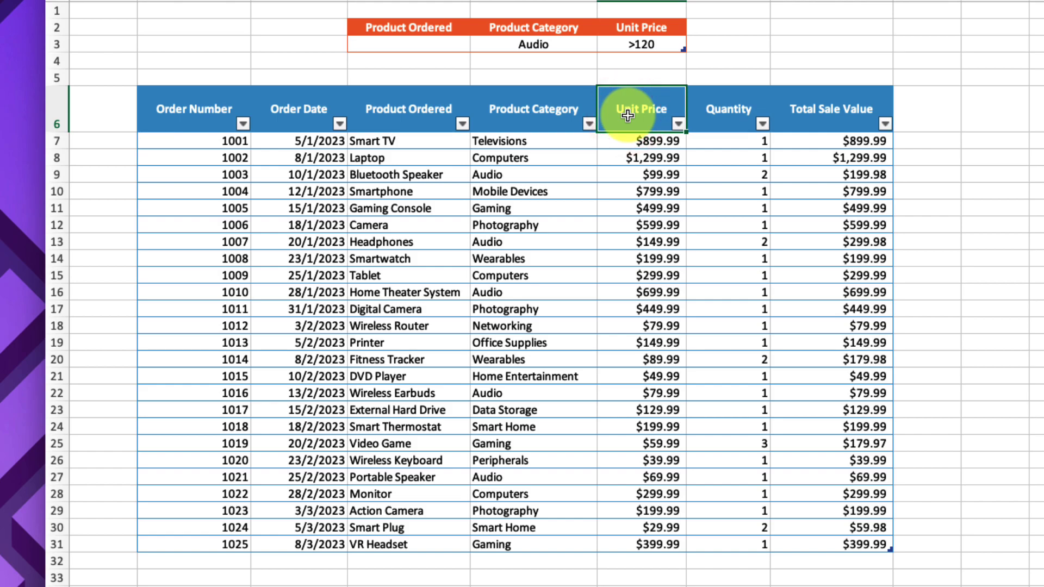
{"action": "left_click", "coordinate": [527, 292]}
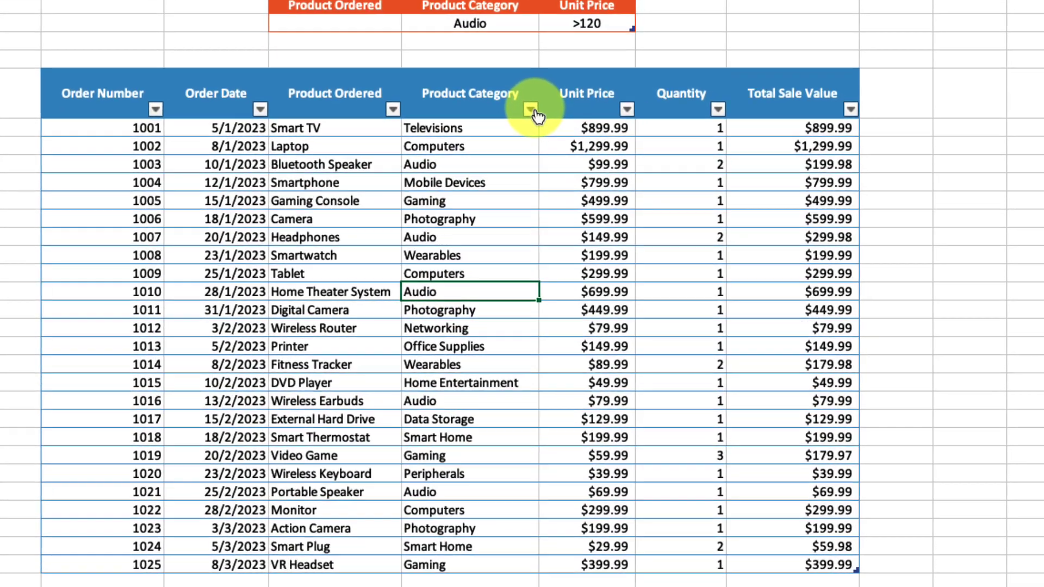
{"action": "left_click", "coordinate": [591, 126]}
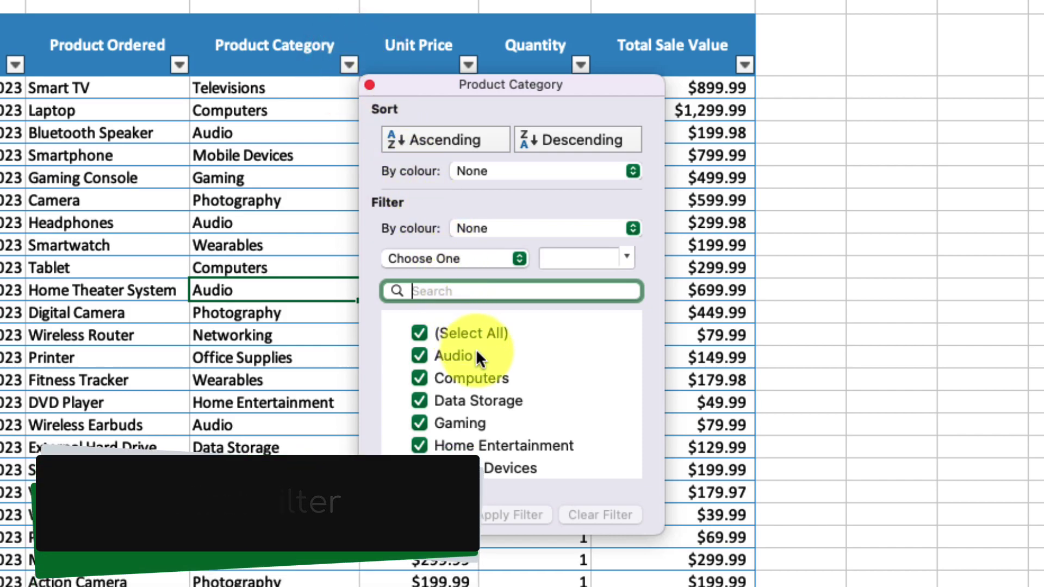
{"action": "left_click", "coordinate": [370, 86]}
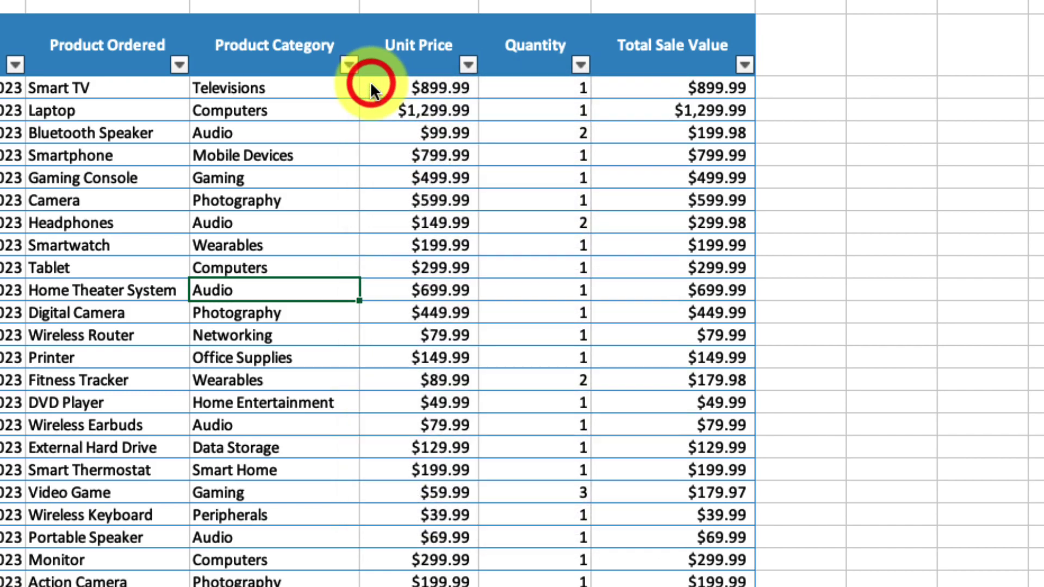
{"action": "left_click", "coordinate": [469, 65]}
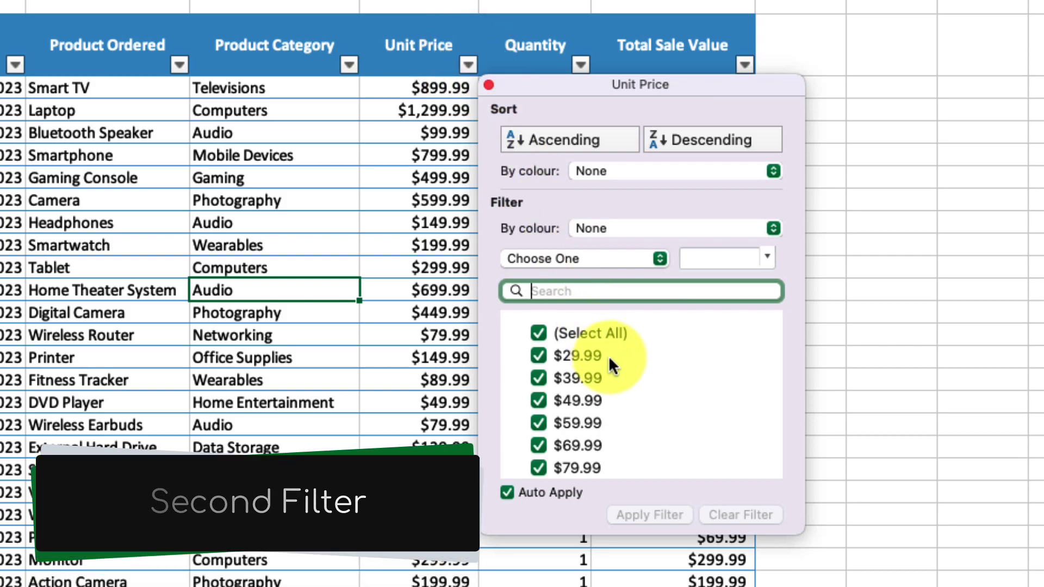
{"action": "left_click", "coordinate": [488, 85]}
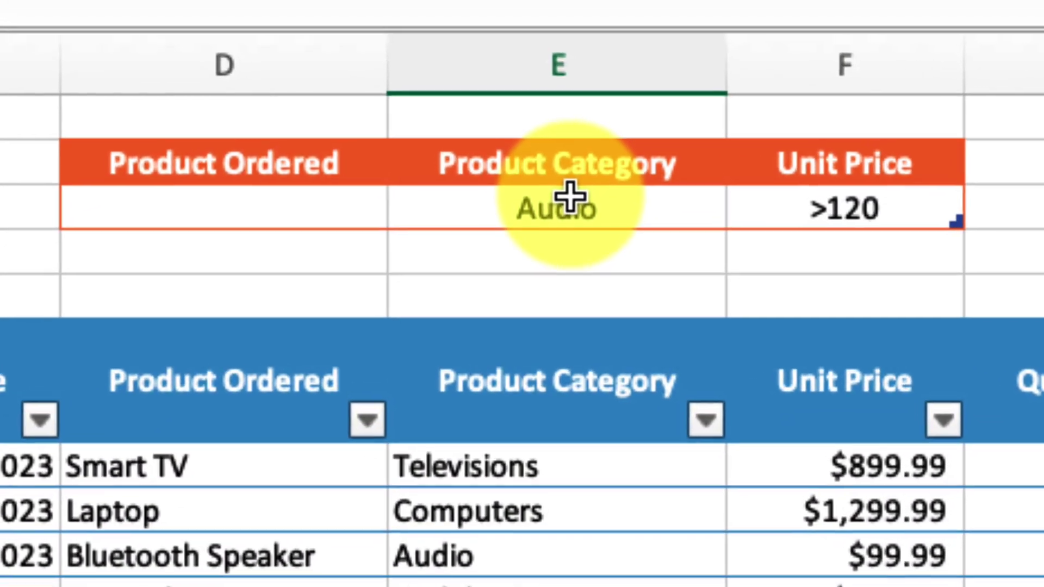
Step: Check the Audio and >120 criteria cells, then bring up the Data filtering tools
{"action": "left_click", "coordinate": [539, 41]}
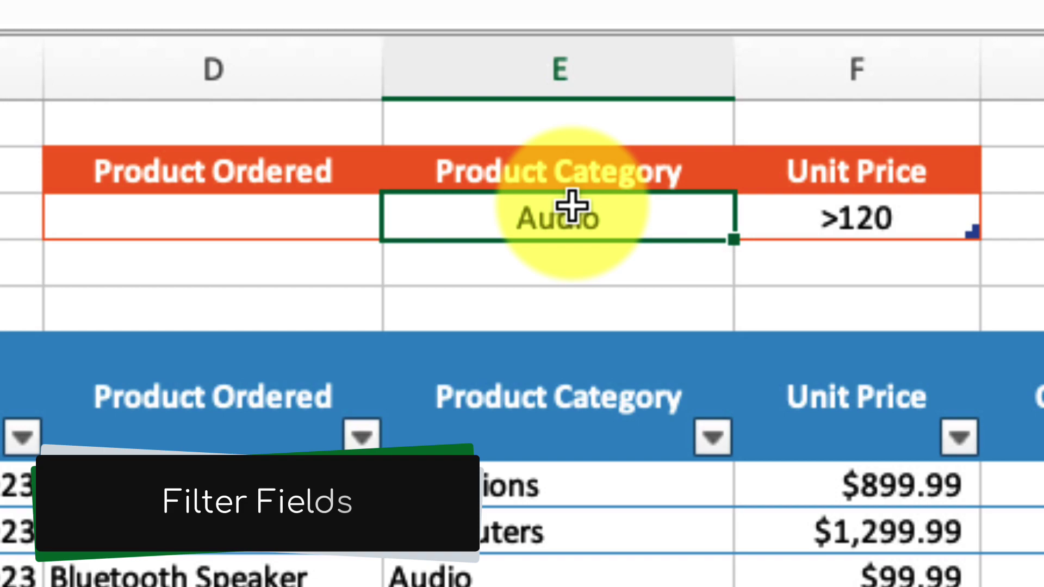
{"action": "left_click", "coordinate": [864, 219]}
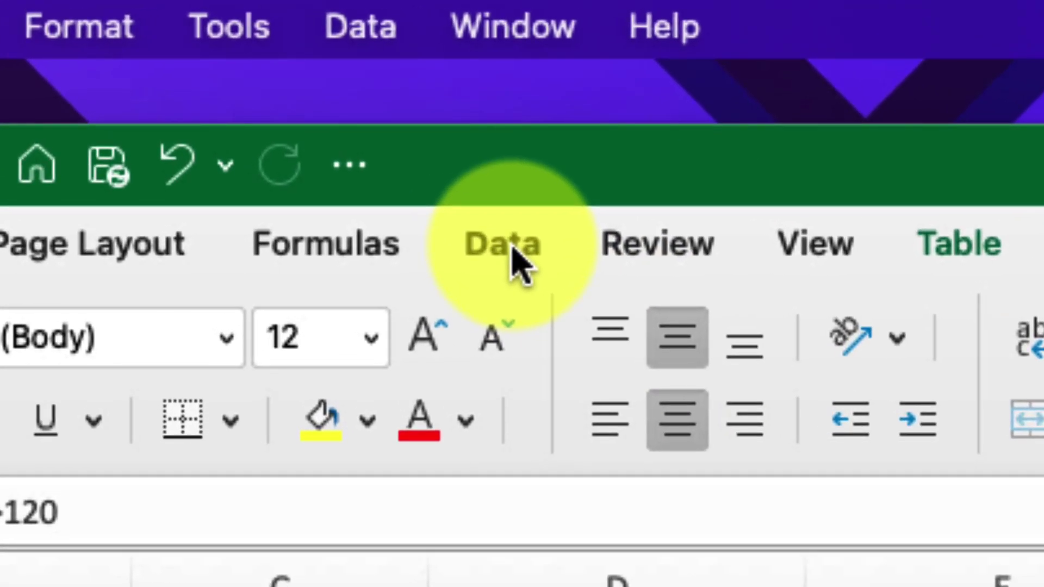
{"action": "left_click", "coordinate": [513, 261]}
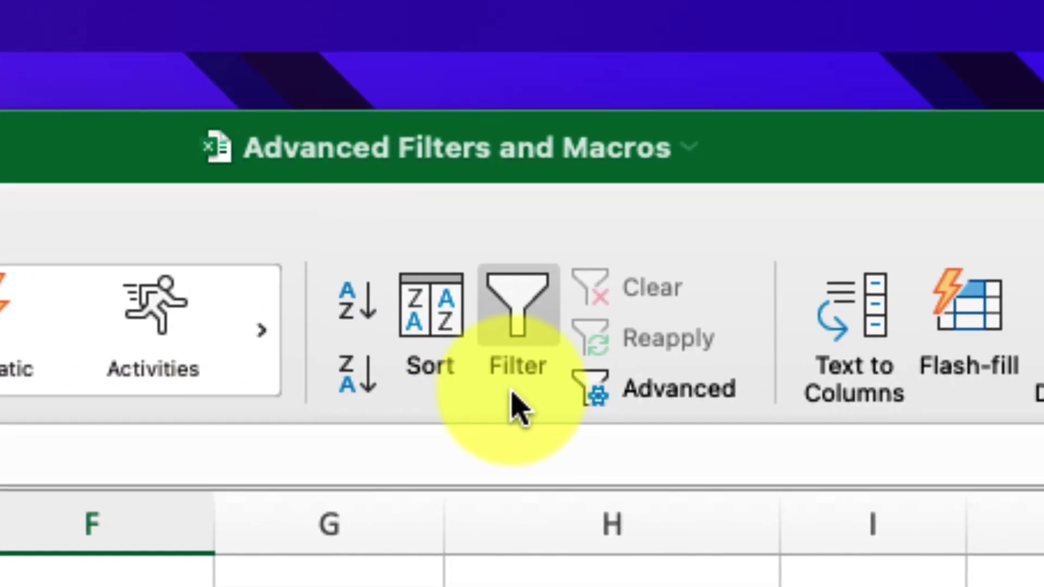
Step: Advanced-filter the sales table in place using the criteria table as the criteria range
{"action": "left_click", "coordinate": [719, 392]}
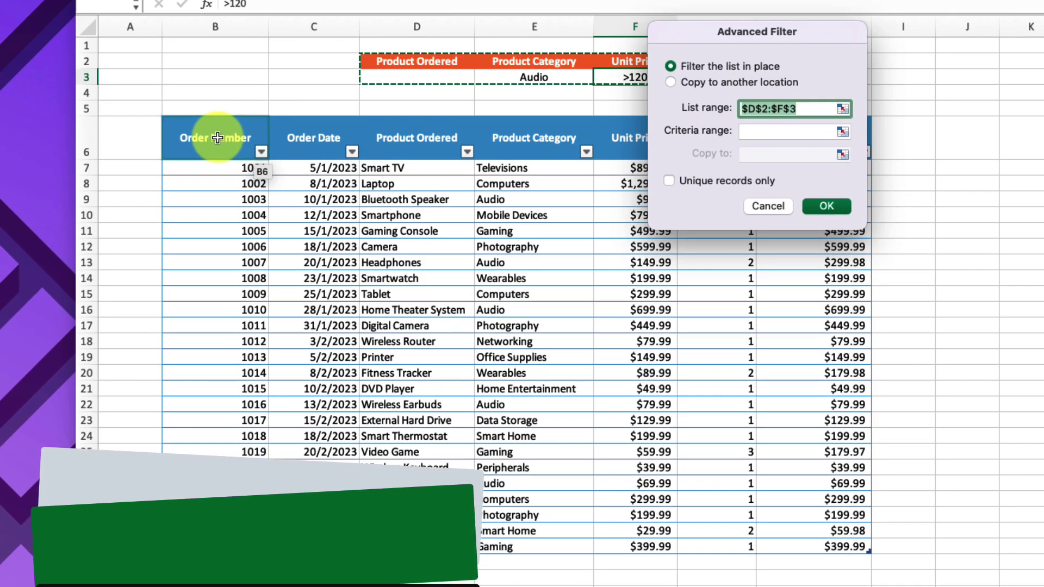
{"action": "left_click_drag", "start_coordinate": [217, 138], "coordinate": [782, 541]}
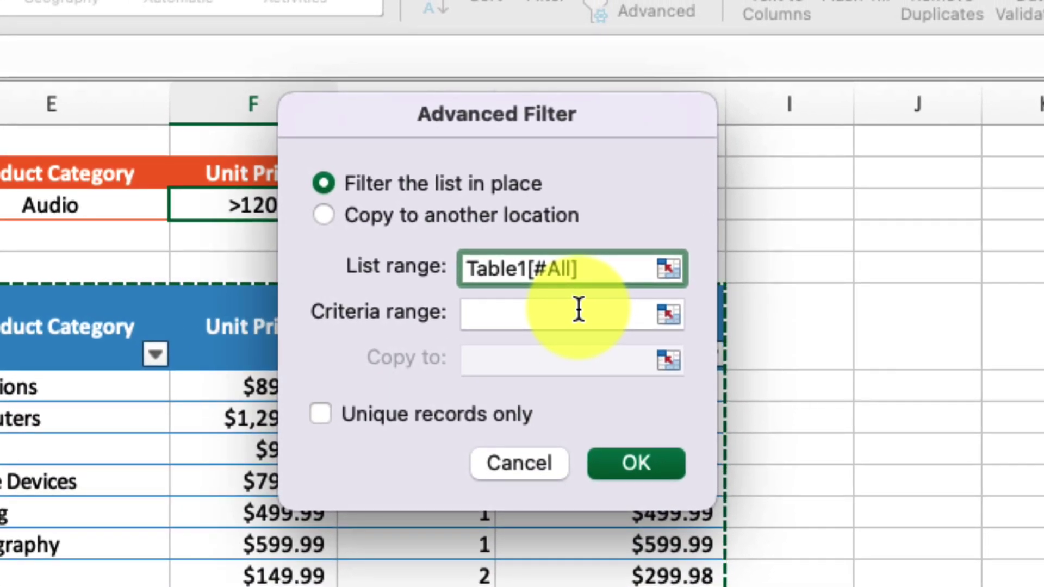
{"action": "left_click", "coordinate": [500, 312]}
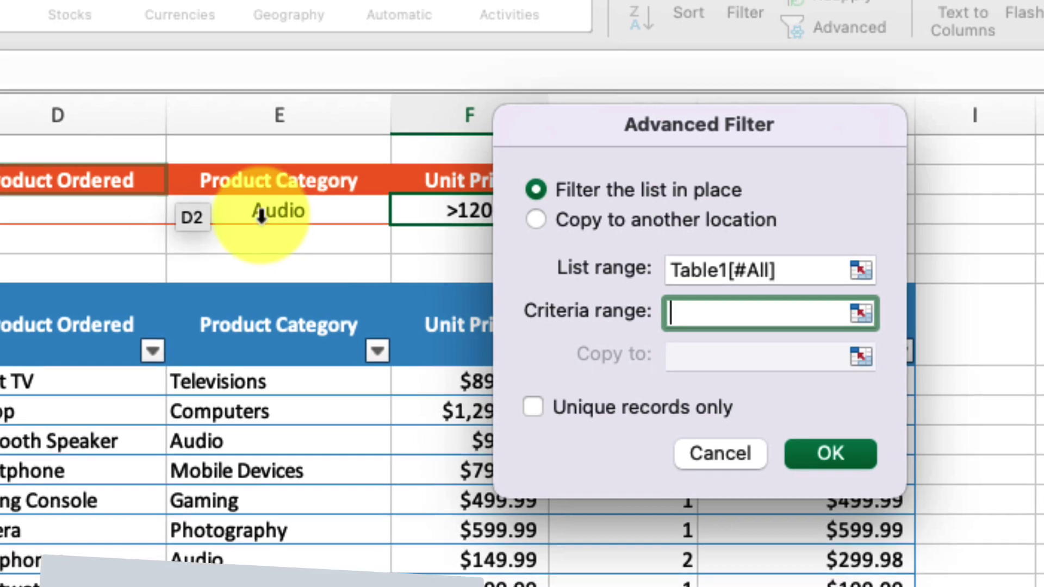
{"action": "left_click_drag", "start_coordinate": [174, 178], "coordinate": [549, 214]}
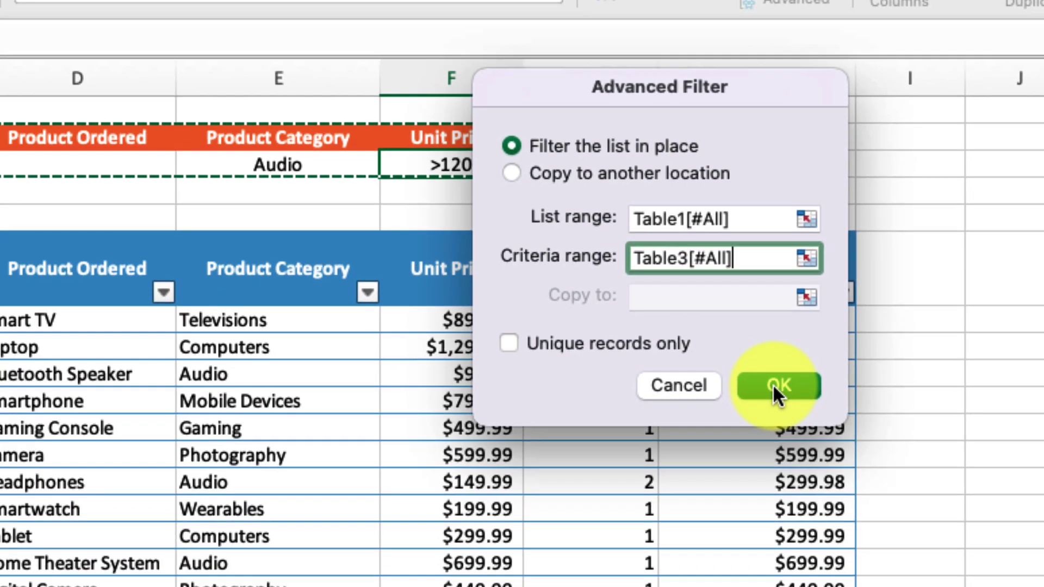
{"action": "left_click", "coordinate": [776, 384]}
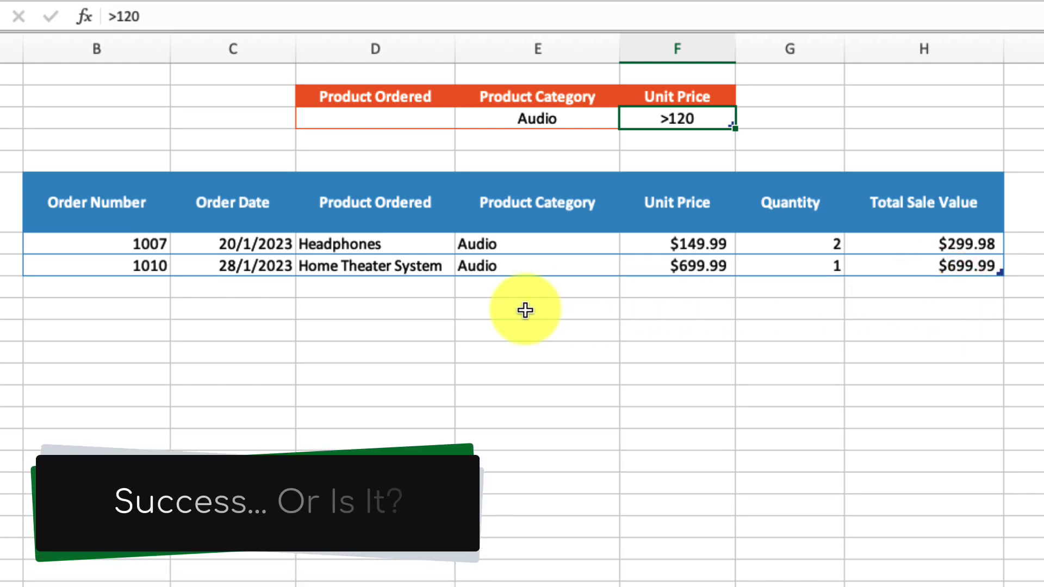
Step: Delete the >120 price condition from the criteria table, leaving only Audio
{"action": "left_click", "coordinate": [524, 245]}
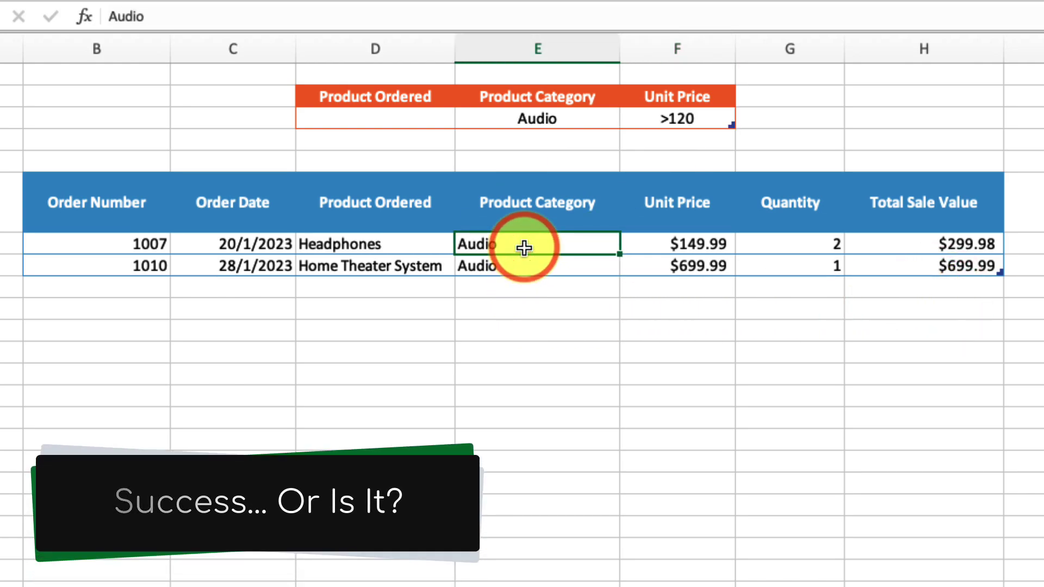
{"action": "left_click", "coordinate": [699, 249]}
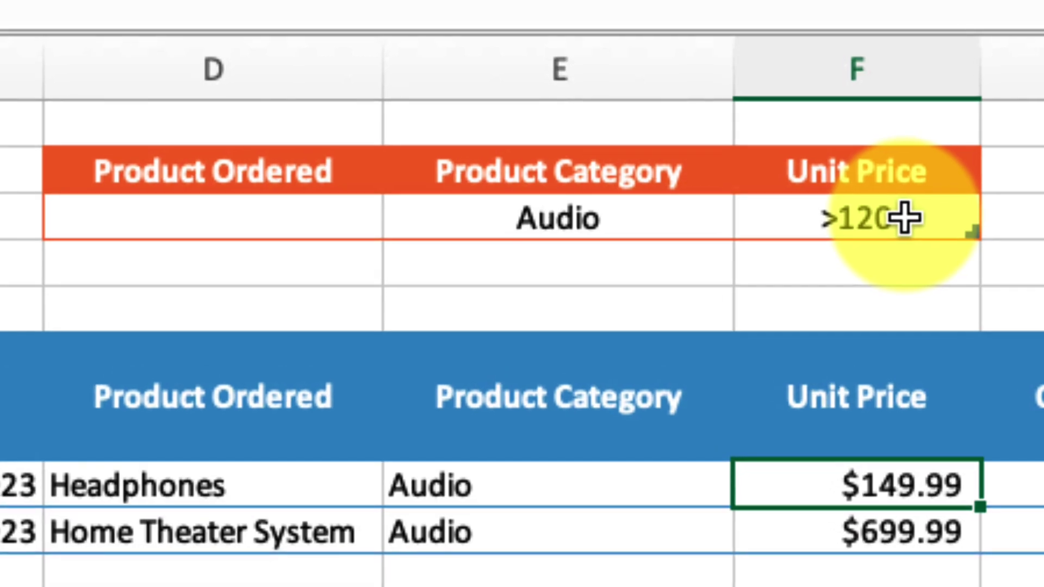
{"action": "left_click", "coordinate": [904, 218]}
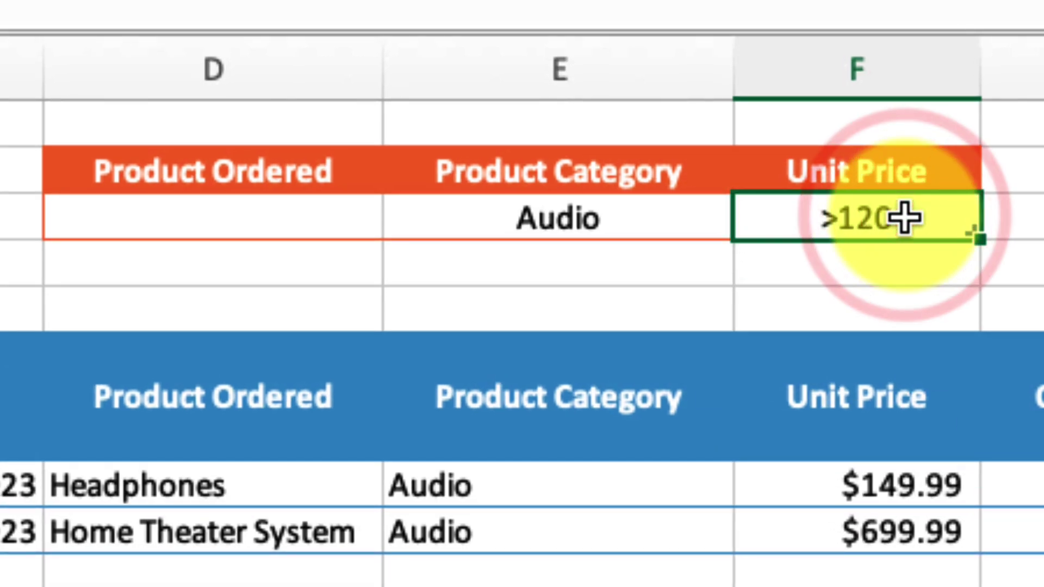
{"action": "key", "text": "Delete"}
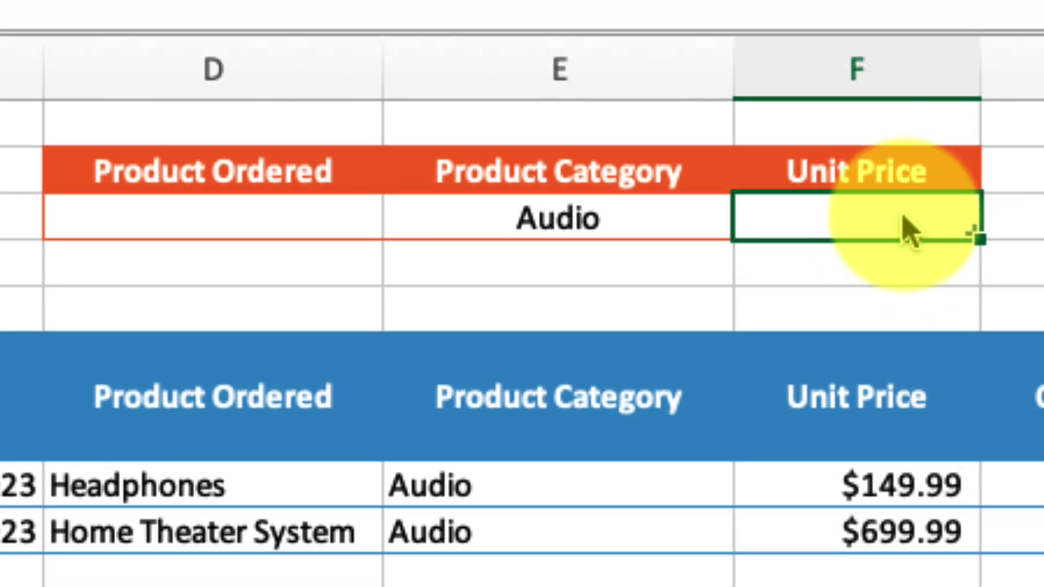
{"action": "key", "text": "Return"}
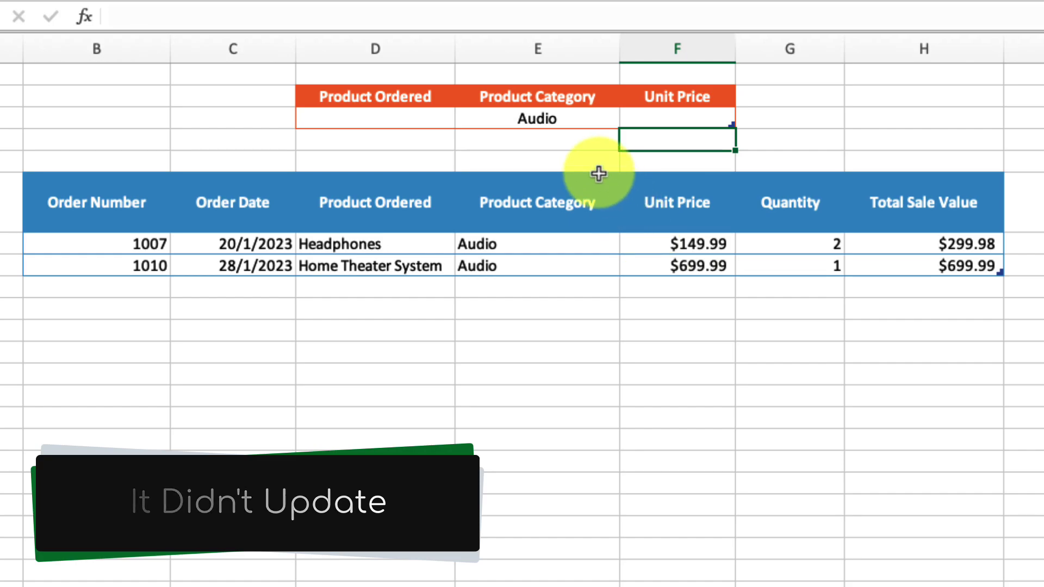
{"action": "left_click", "coordinate": [560, 123]}
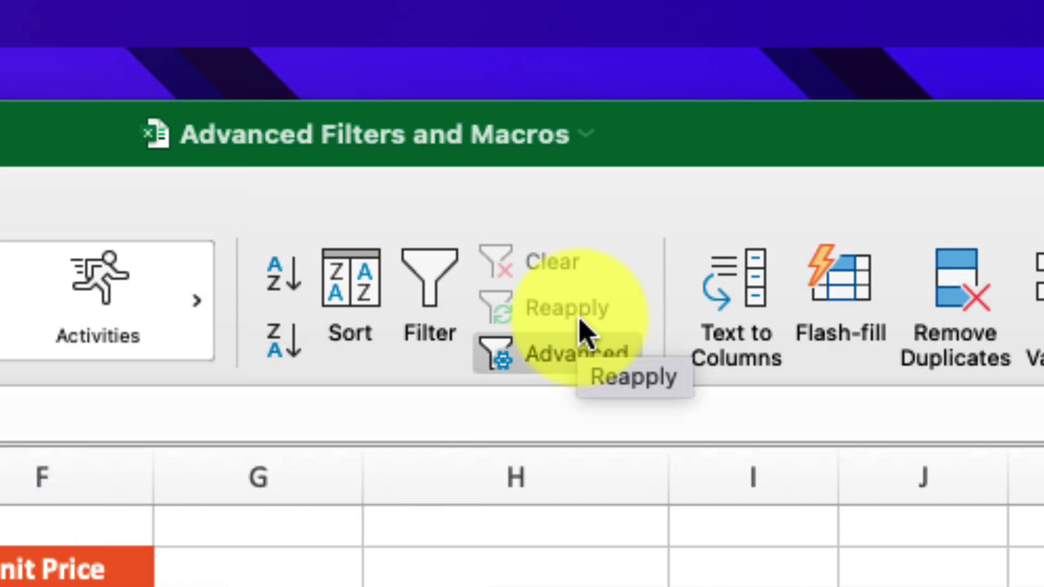
Step: Reapply the in-place advanced filter with list $B$6:$H$31 and criteria $D$2:$F$3
{"action": "left_click", "coordinate": [580, 326]}
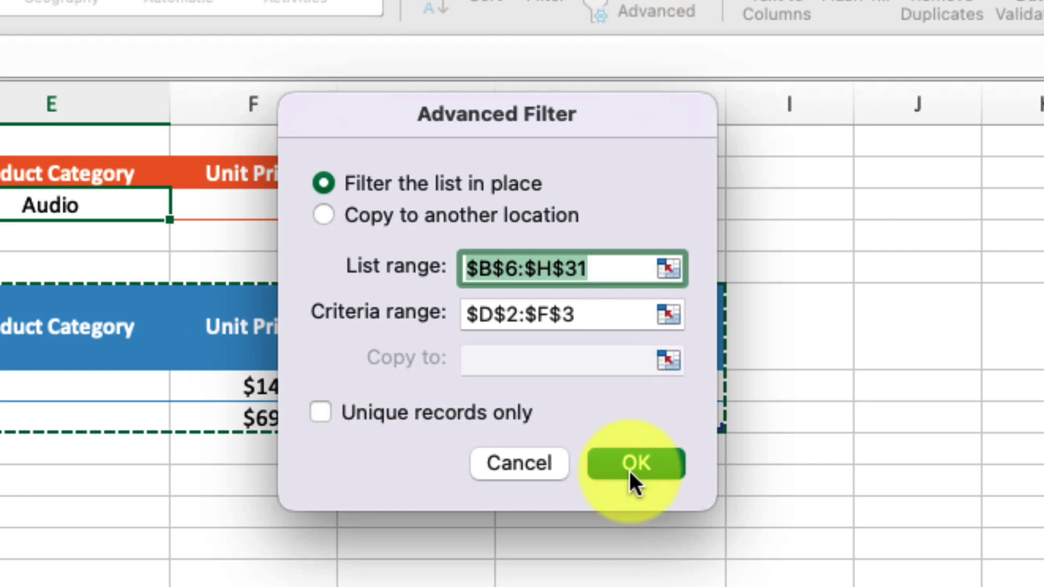
{"action": "left_click", "coordinate": [631, 471]}
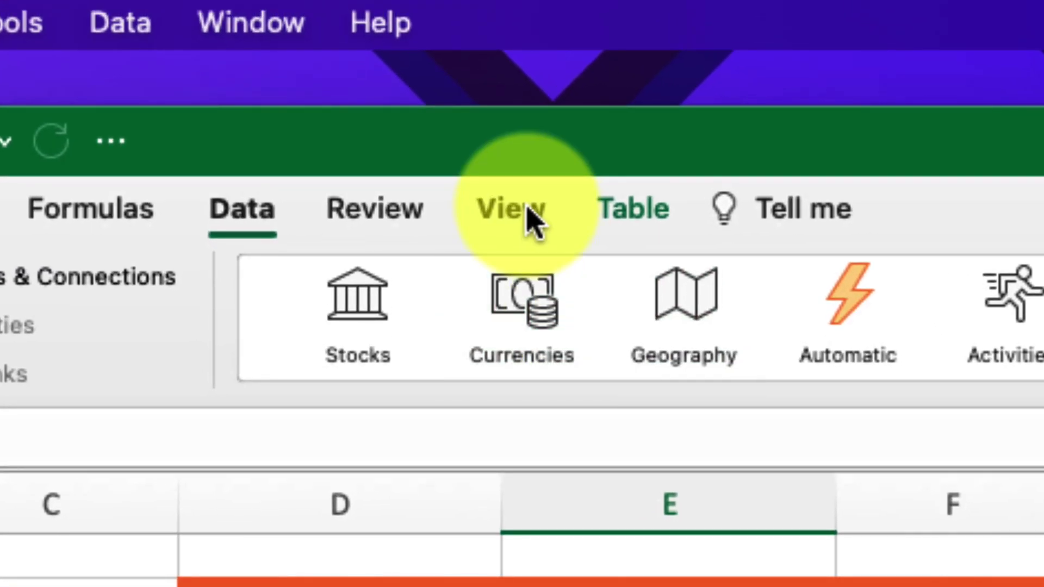
Step: Start recording a macro named RefreshTable, stored in This Workbook
{"action": "left_click", "coordinate": [511, 210]}
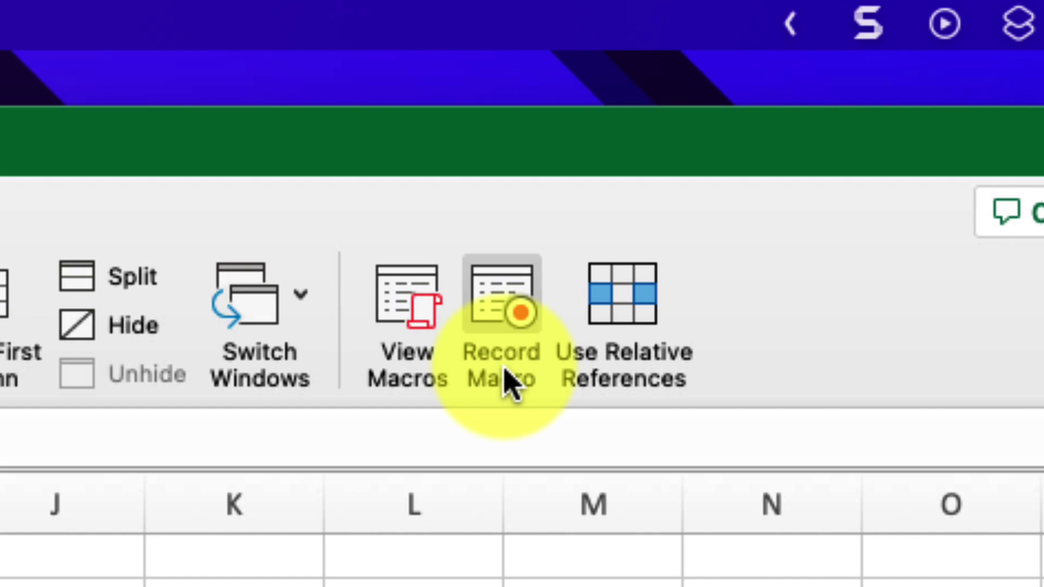
{"action": "left_click", "coordinate": [519, 304]}
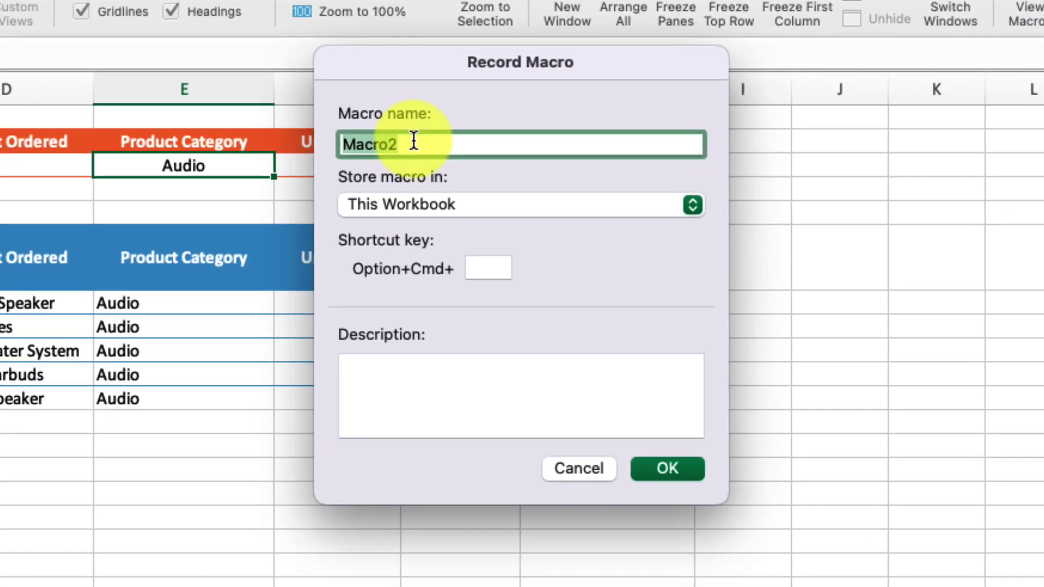
{"action": "left_click", "coordinate": [413, 141]}
{"action": "key", "text": "BackSpace"}
{"action": "key", "text": "BackSpace"}
{"action": "key", "text": "BackSpace"}
{"action": "key", "text": "BackSpace"}
{"action": "key", "text": "BackSpace"}
{"action": "key", "text": "BackSpace"}
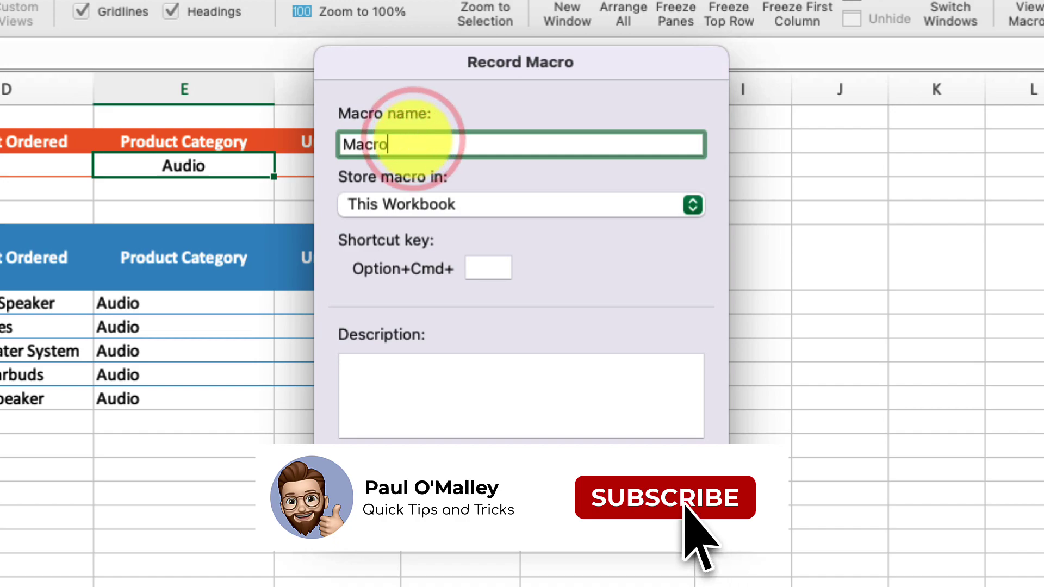
{"action": "type", "text": "Re"}
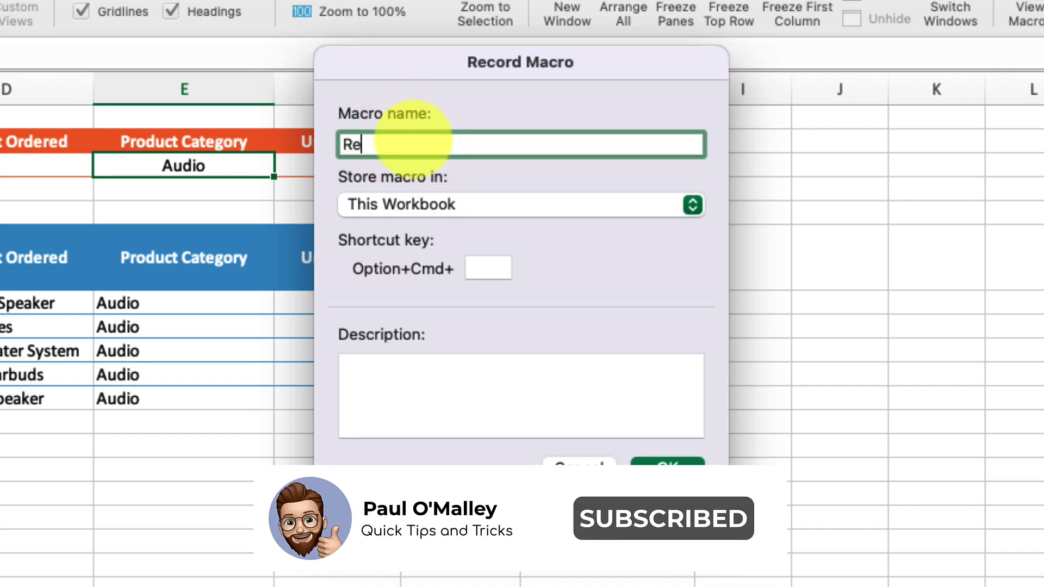
{"action": "type", "text": "freshTab"}
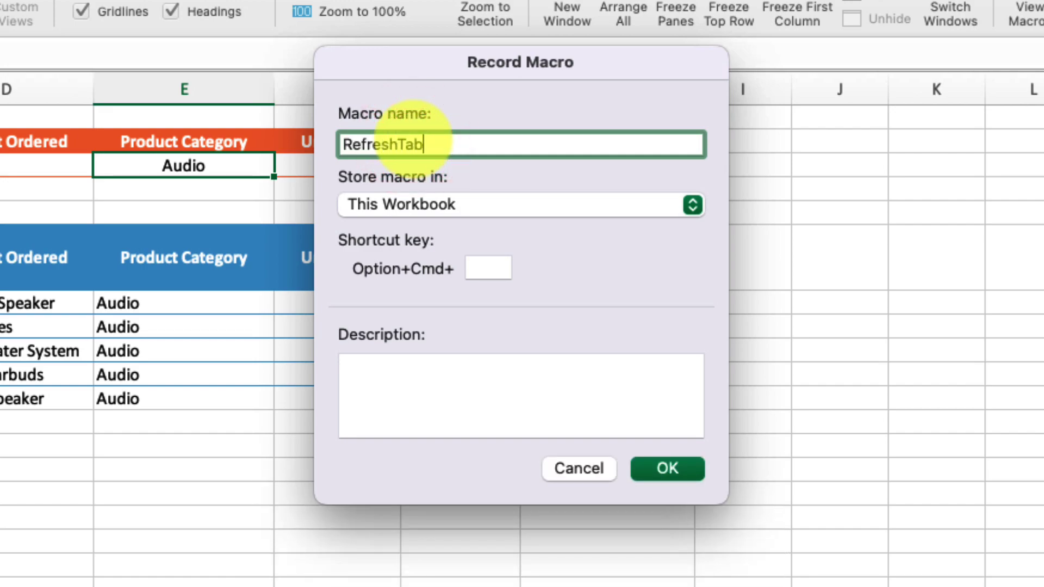
{"action": "type", "text": "le"}
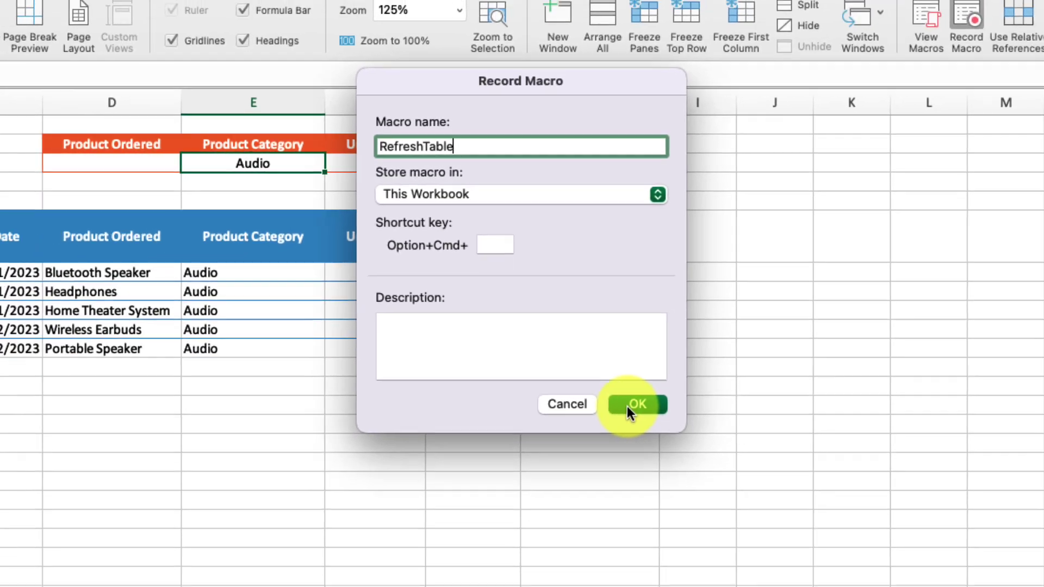
{"action": "left_click", "coordinate": [653, 470]}
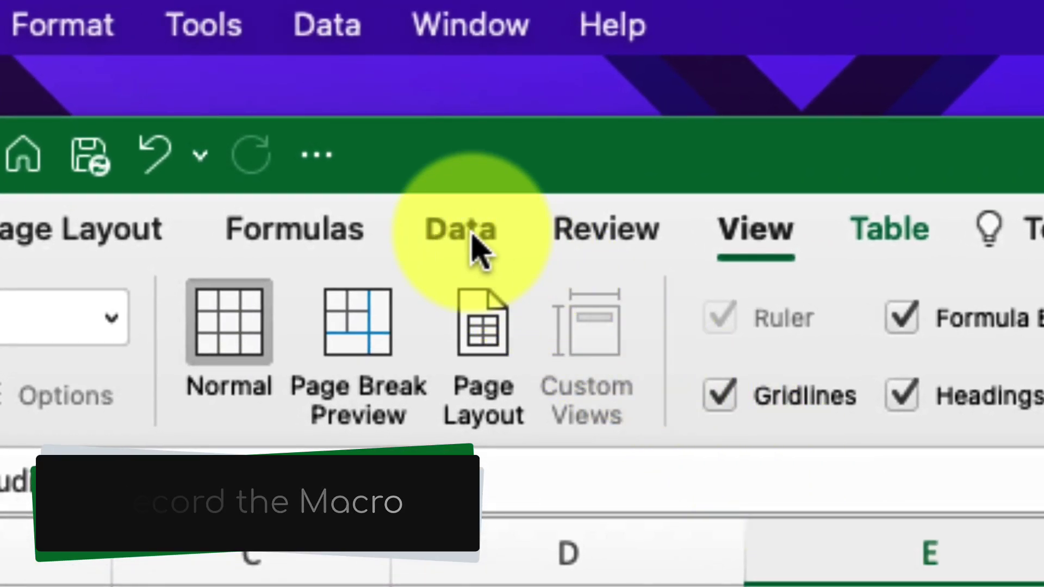
Step: Open the Advanced Filter dialog with list range $B$6:$H$31 and criteria $D$2:$F$3
{"action": "left_click", "coordinate": [264, 53]}
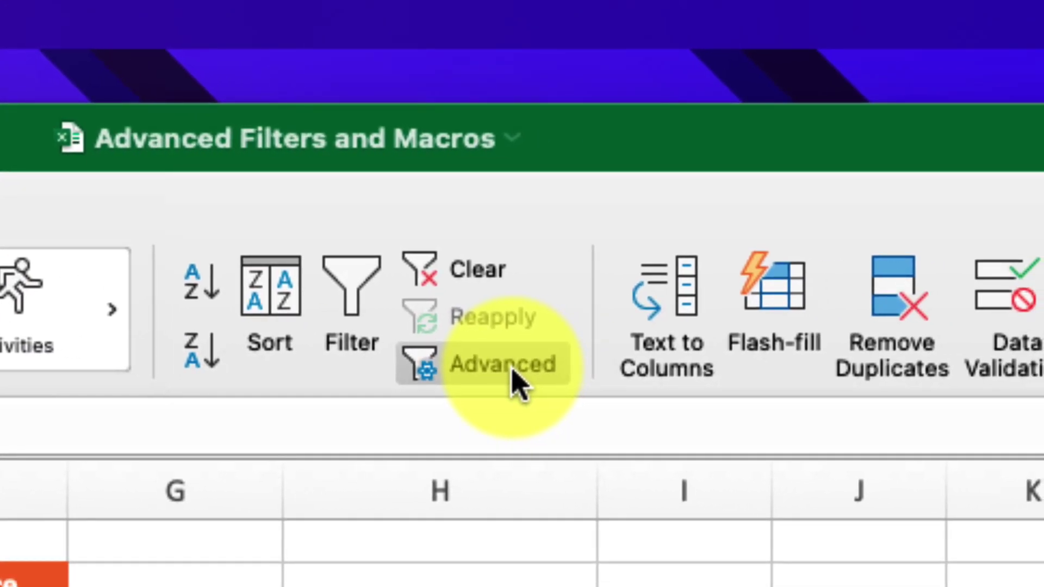
{"action": "left_click", "coordinate": [512, 370]}
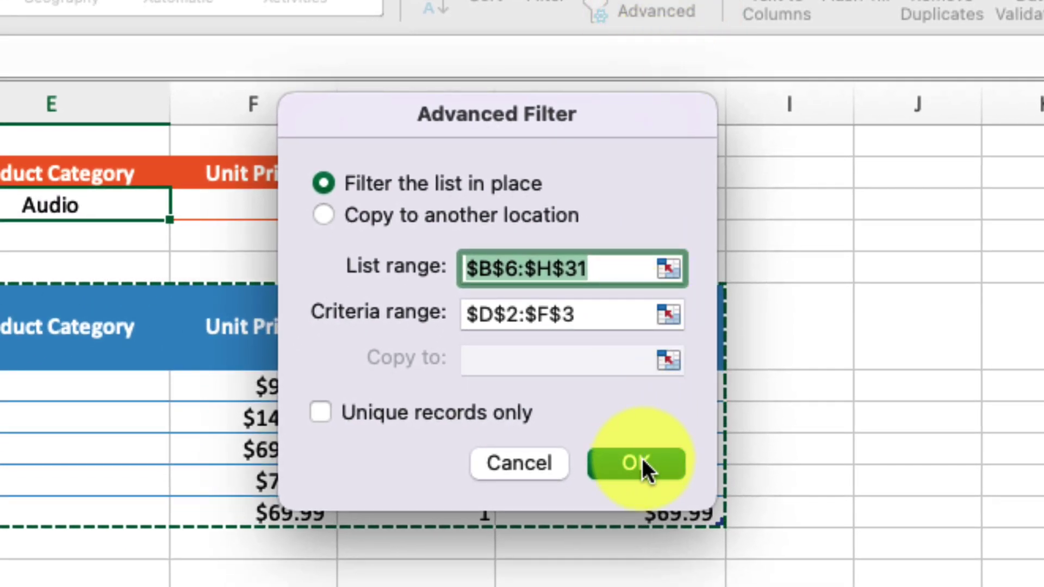
Step: Apply the filter, stop recording, and confirm RefreshTable appears in the macro list
{"action": "left_click", "coordinate": [641, 458]}
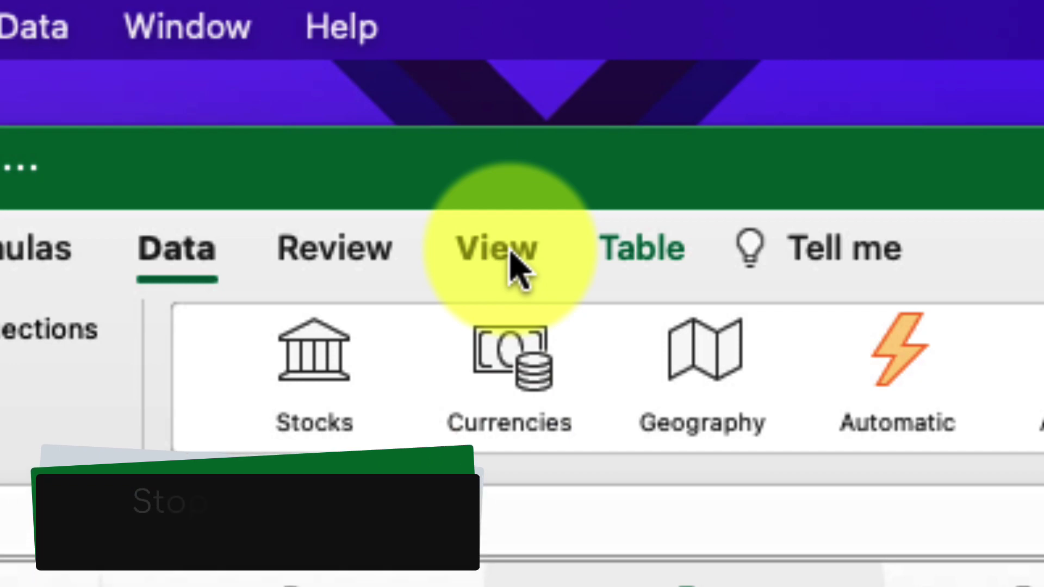
{"action": "left_click", "coordinate": [511, 253]}
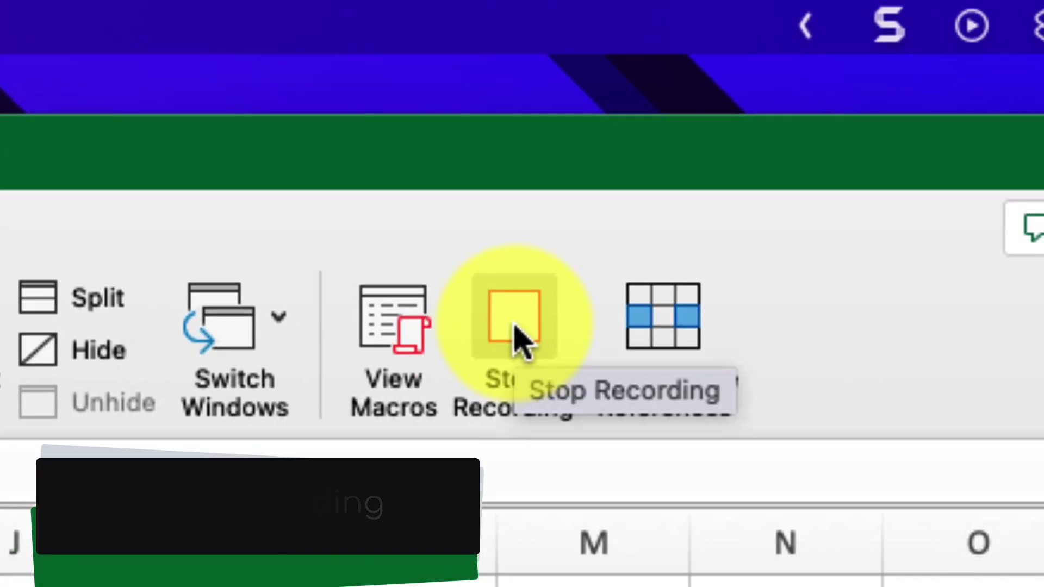
{"action": "left_click", "coordinate": [519, 340]}
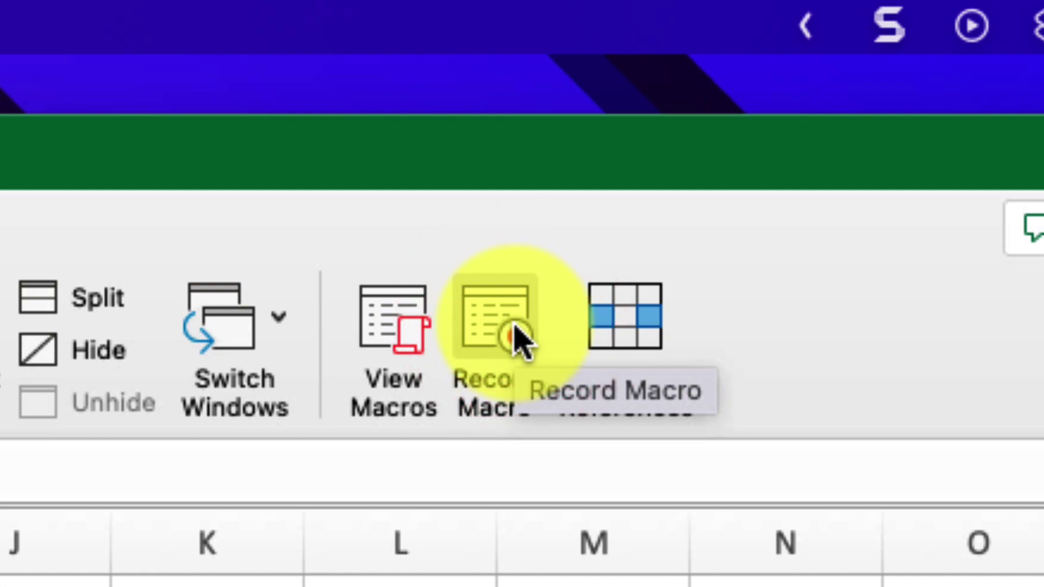
{"action": "left_click", "coordinate": [400, 334]}
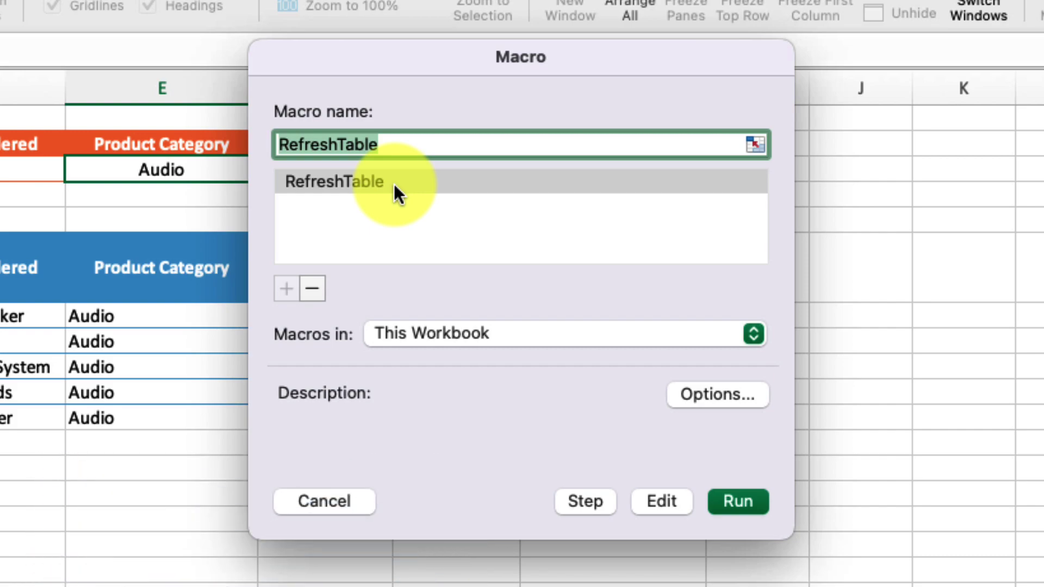
{"action": "left_click", "coordinate": [338, 502]}
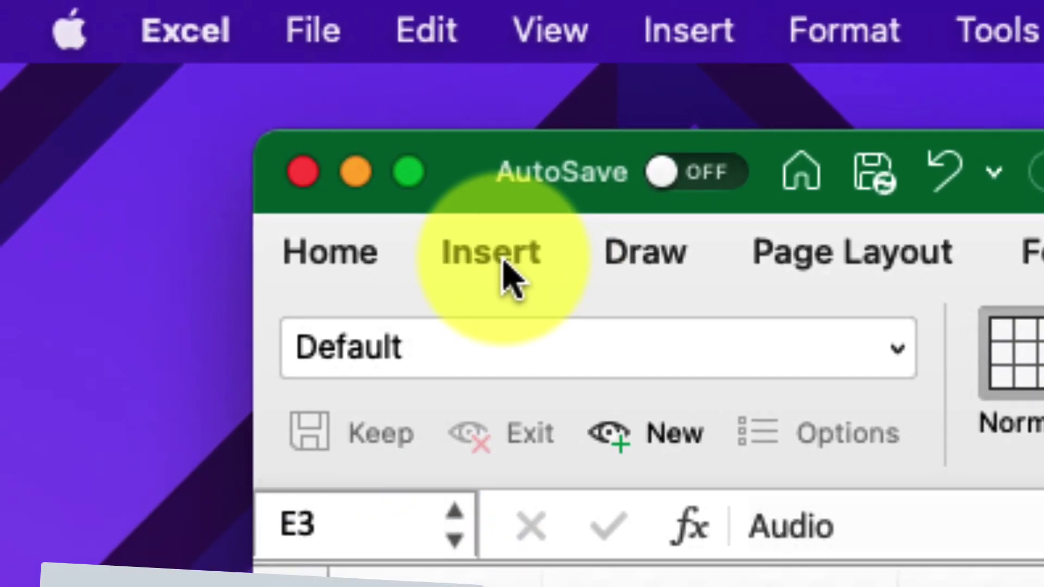
Step: Draw a rounded rectangle shape over cells G2:H3 above the sales table
{"action": "left_click", "coordinate": [504, 262]}
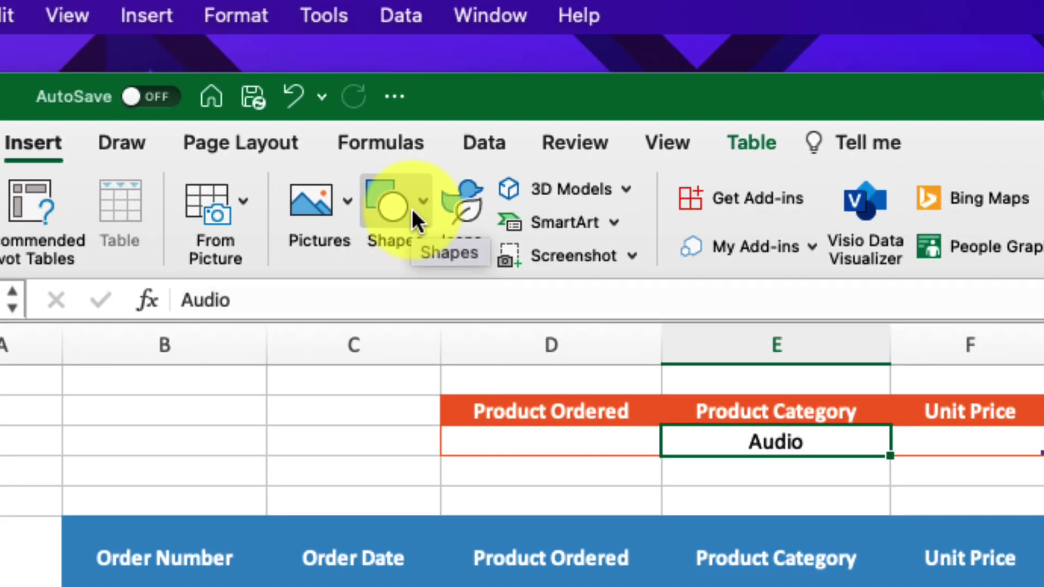
{"action": "left_click", "coordinate": [536, 334]}
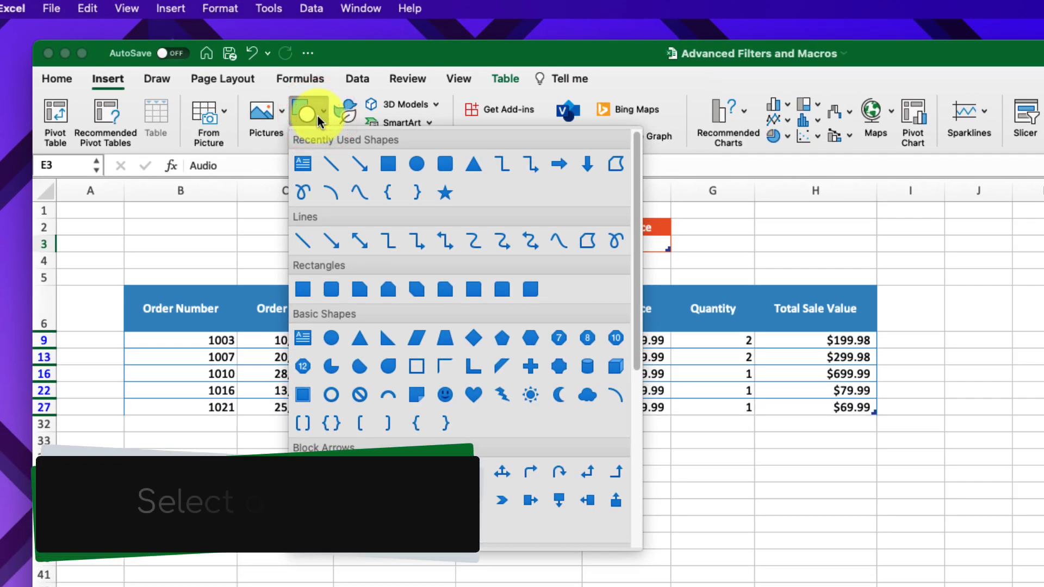
{"action": "left_click", "coordinate": [331, 295]}
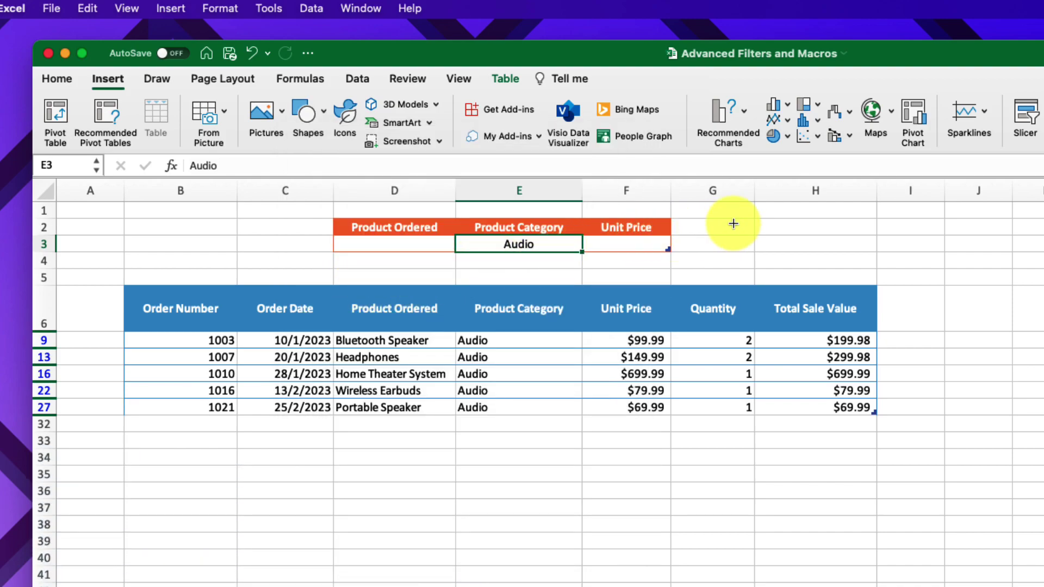
{"action": "left_click_drag", "start_coordinate": [732, 223], "coordinate": [886, 254]}
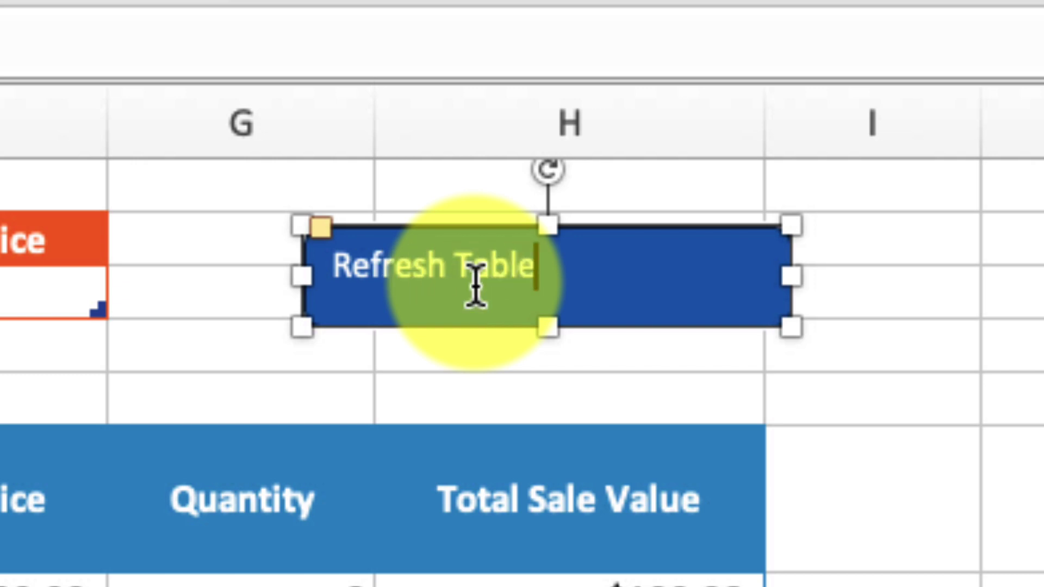
Step: Assign the RefreshTable macro to the Refresh Table shape
{"action": "left_click", "coordinate": [853, 272]}
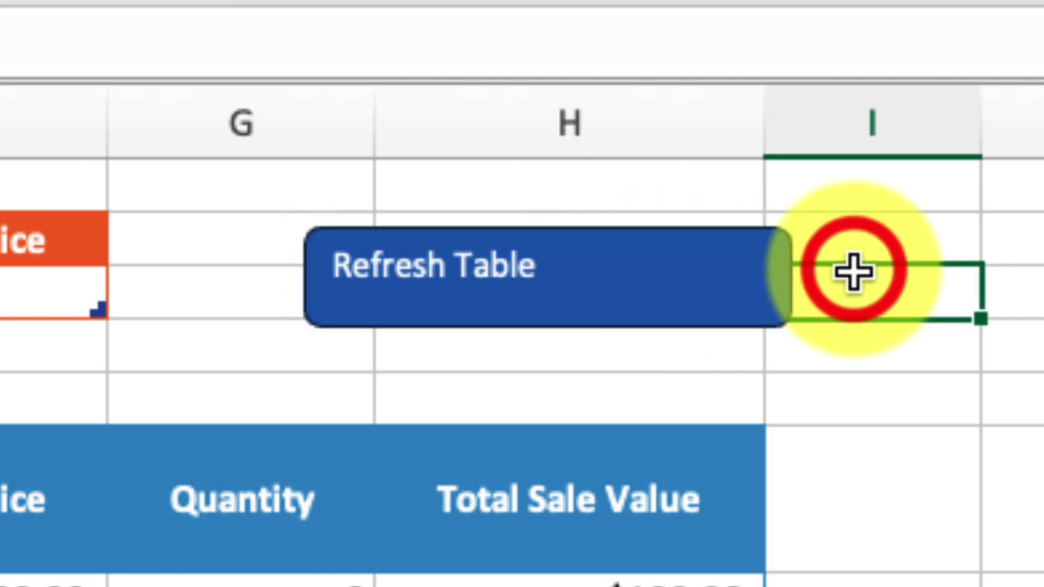
{"action": "left_click", "coordinate": [553, 298]}
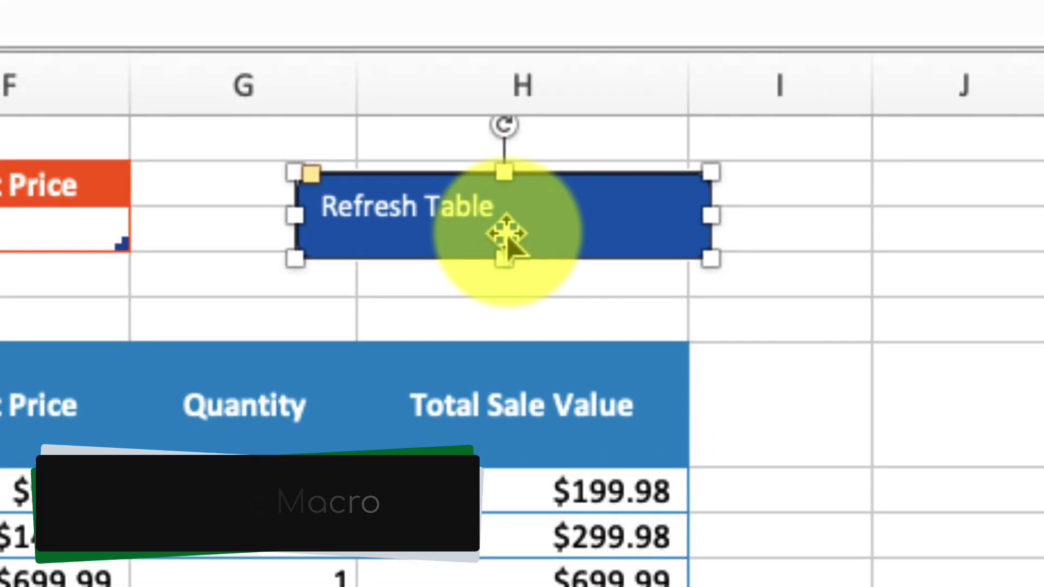
{"action": "right_click", "coordinate": [552, 300]}
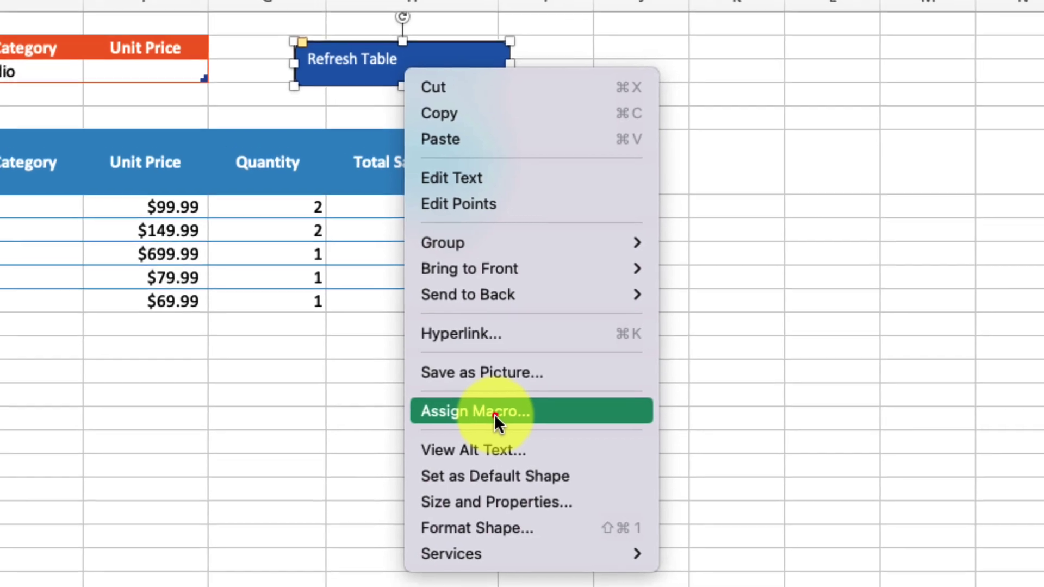
{"action": "left_click", "coordinate": [477, 400]}
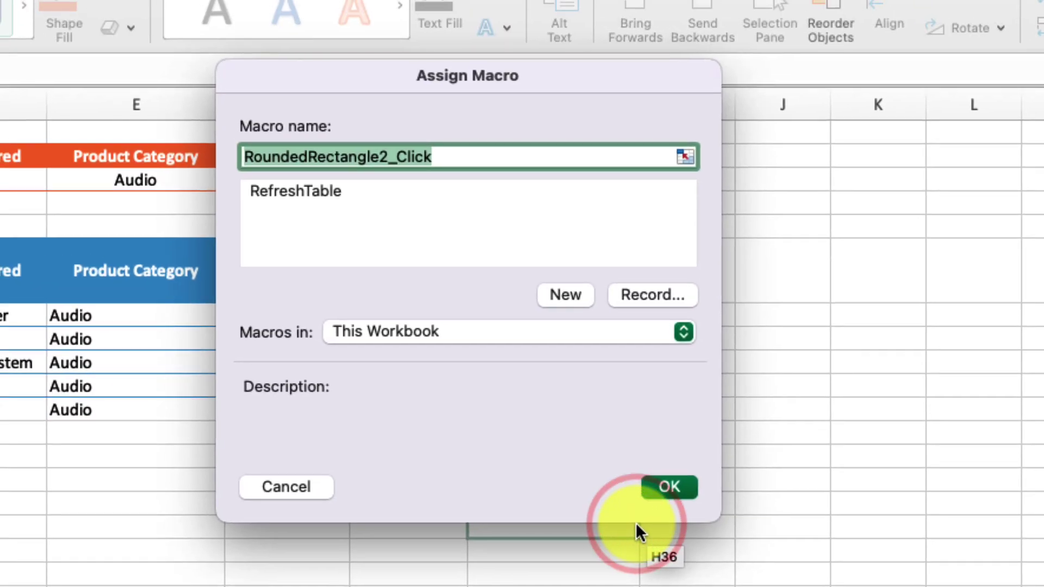
{"action": "left_click", "coordinate": [296, 190]}
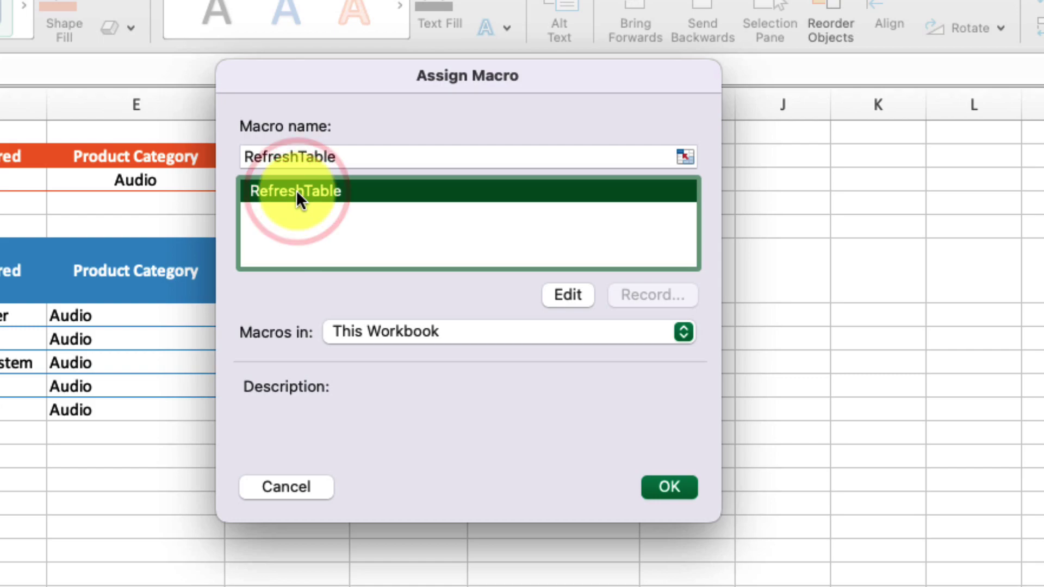
{"action": "left_click", "coordinate": [667, 485]}
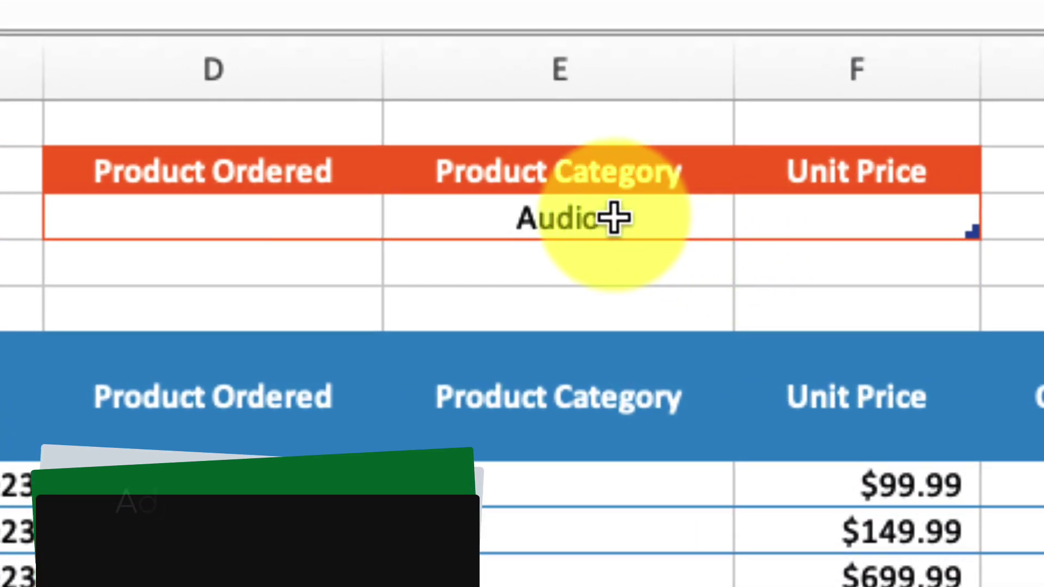
Step: Change the category criterion to Televisions and refresh the table to filter by it
{"action": "left_click", "coordinate": [273, 189]}
{"action": "type", "text": "Te"}
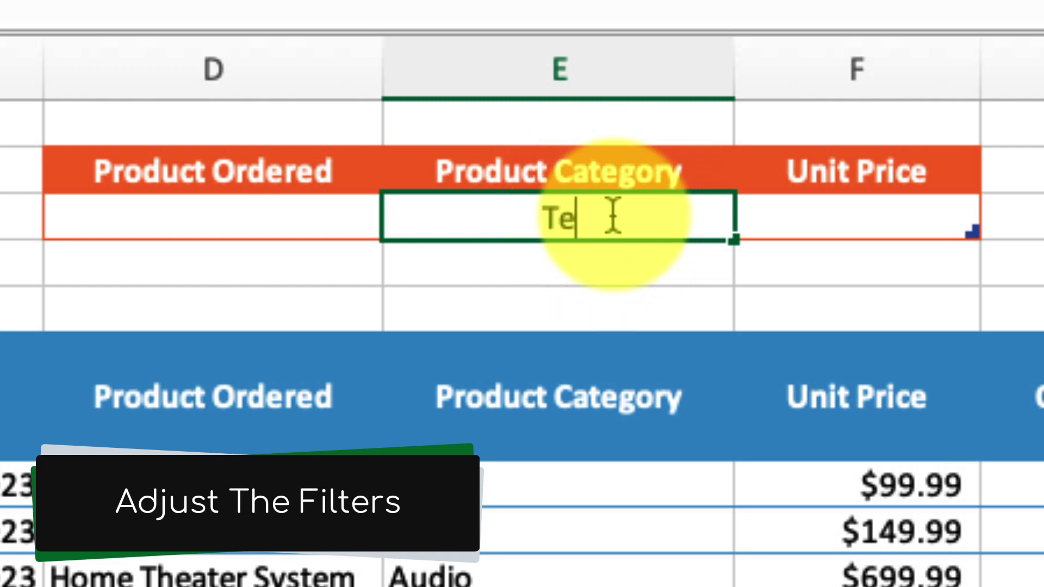
{"action": "type", "text": "levisions"}
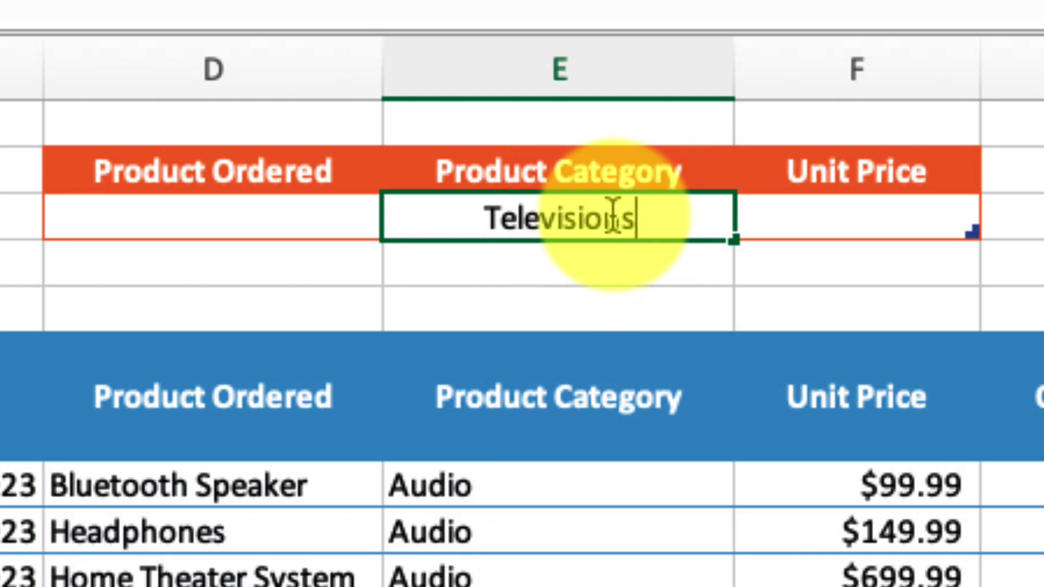
{"action": "key", "text": "Return"}
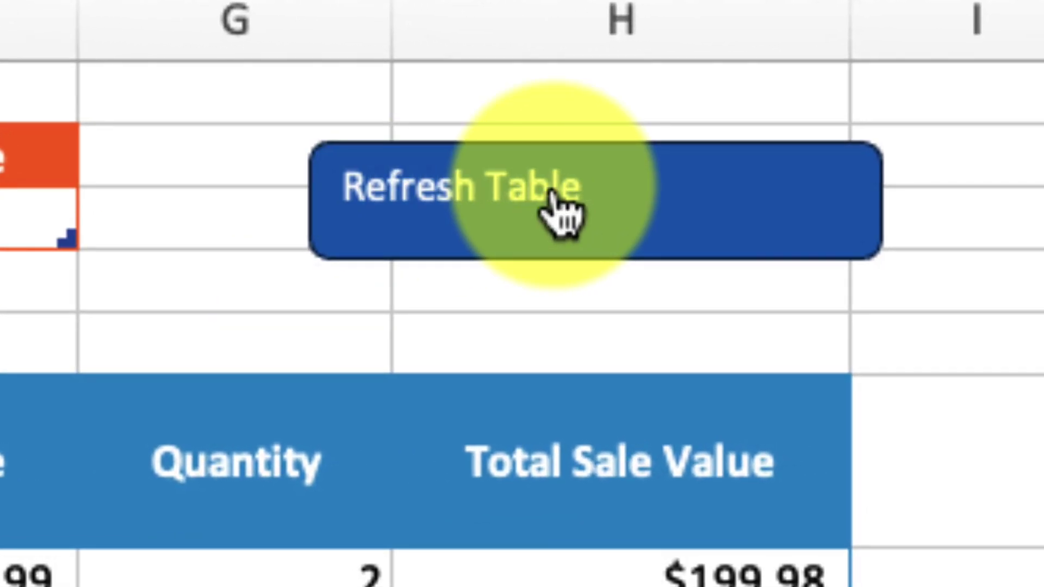
{"action": "left_click", "coordinate": [553, 198]}
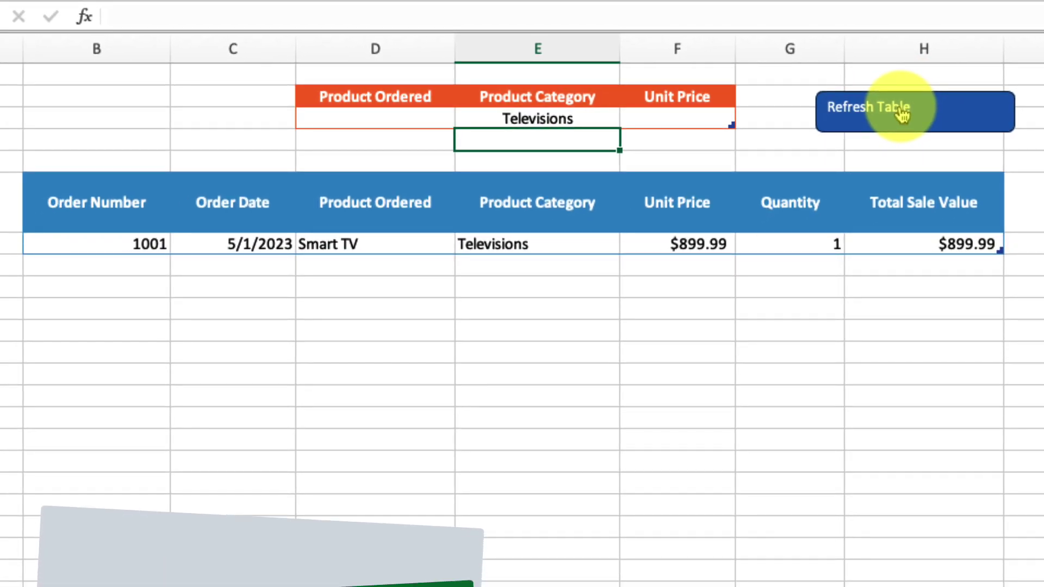
Step: Set the criteria to Photography with unit price >100 and refresh the table
{"action": "left_click", "coordinate": [537, 118]}
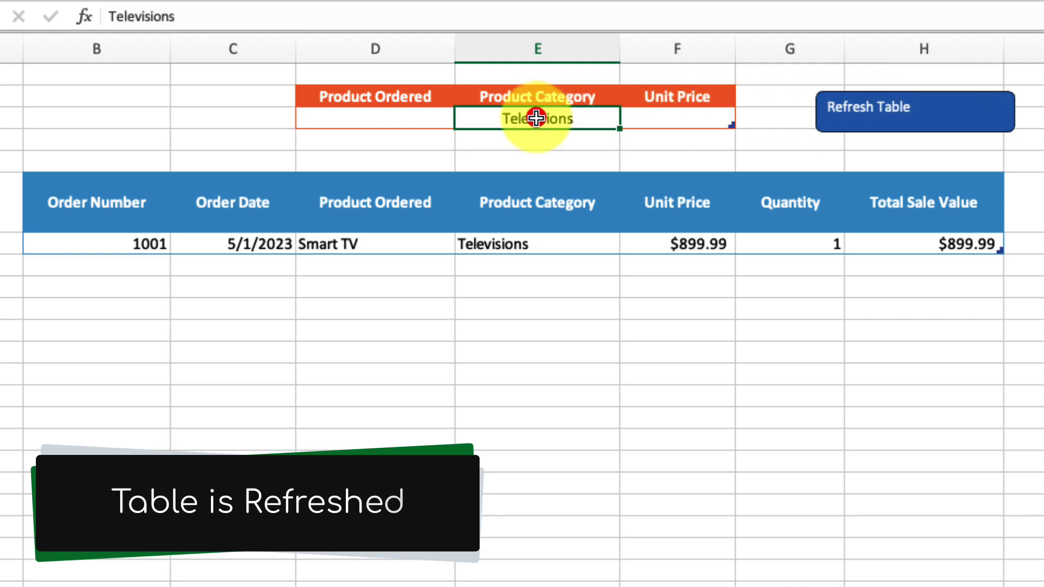
{"action": "type", "text": "Pj"}
{"action": "key", "text": "BackSpace"}
{"action": "type", "text": "ho"}
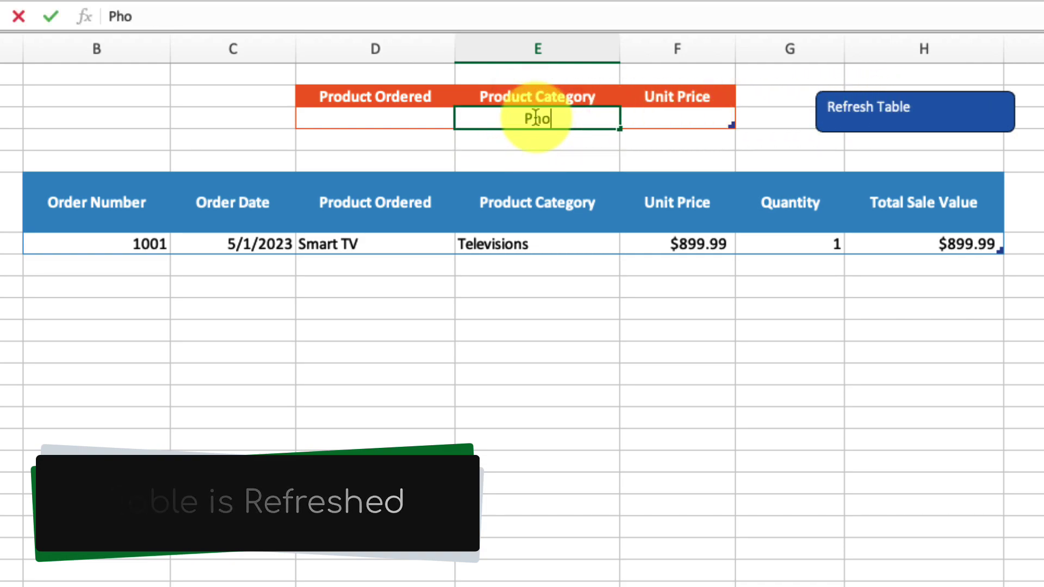
{"action": "type", "text": "tography"}
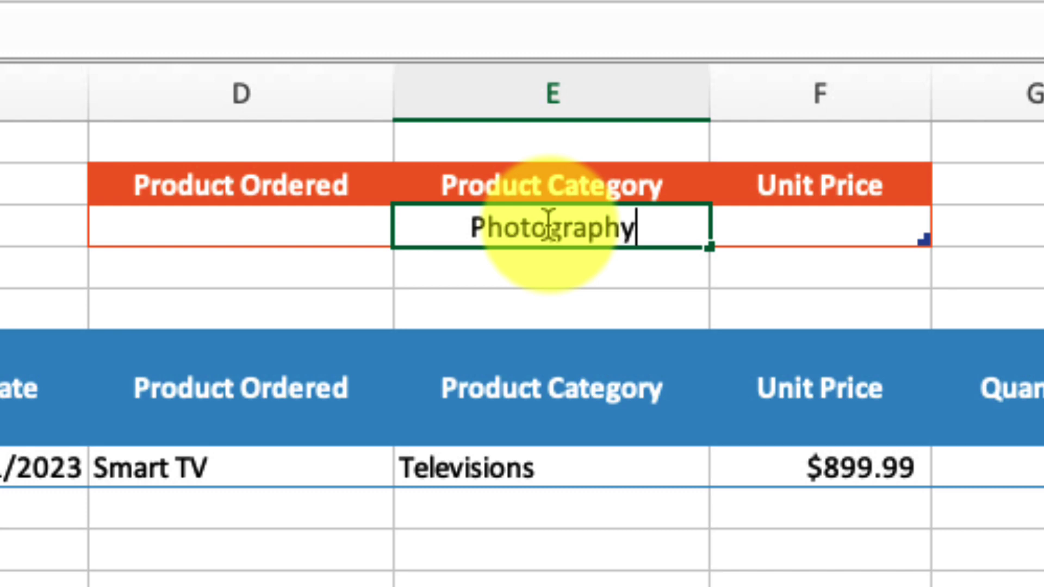
{"action": "key", "text": "Tab"}
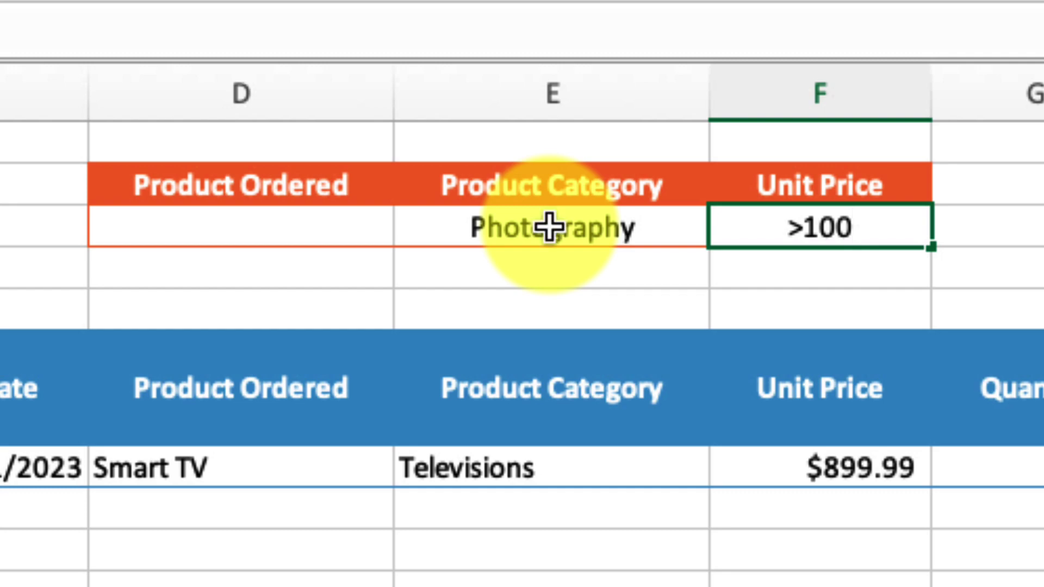
{"action": "key", "text": "Return"}
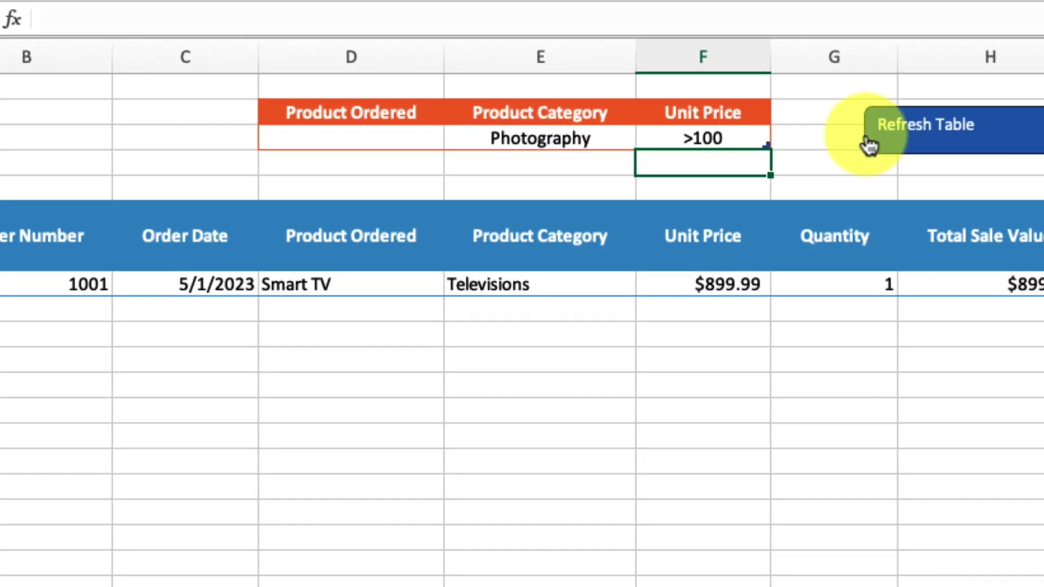
{"action": "left_click", "coordinate": [867, 143]}
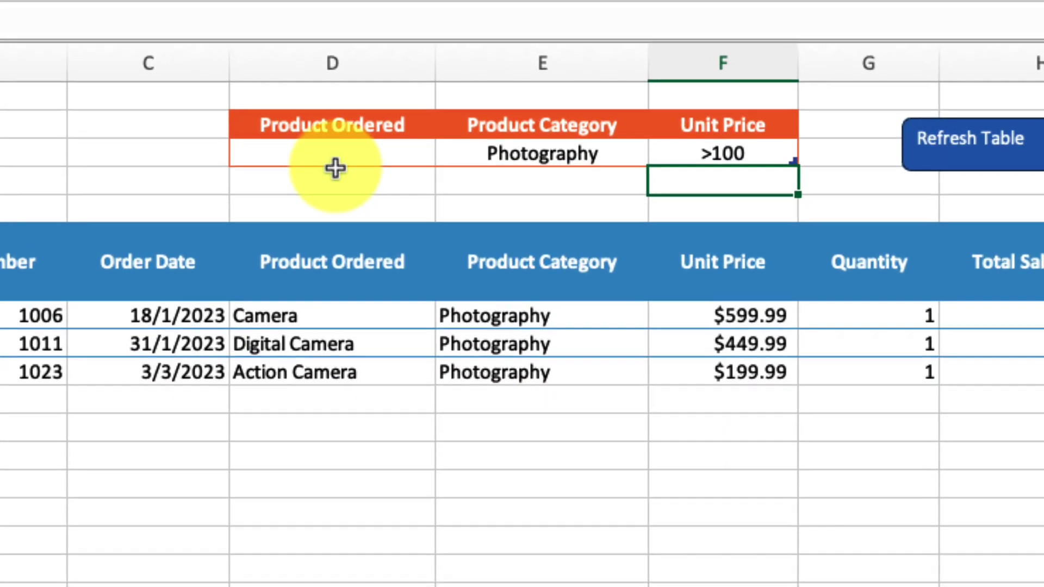
Step: Enter Camera as the Product Ordered criterion and refresh to show the Camera order
{"action": "left_click", "coordinate": [353, 112]}
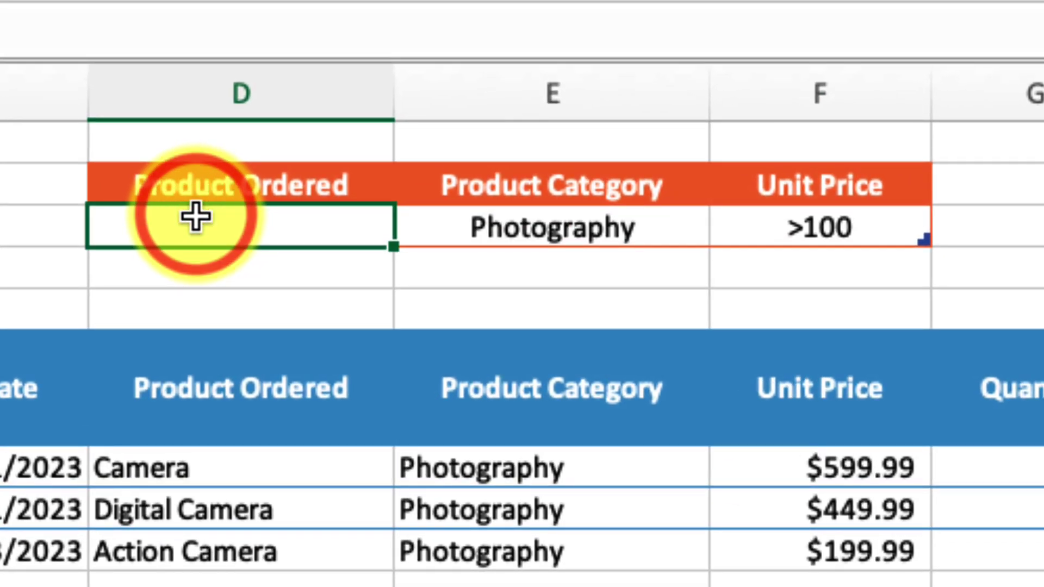
{"action": "type", "text": "Camera"}
{"action": "key", "text": "Return"}
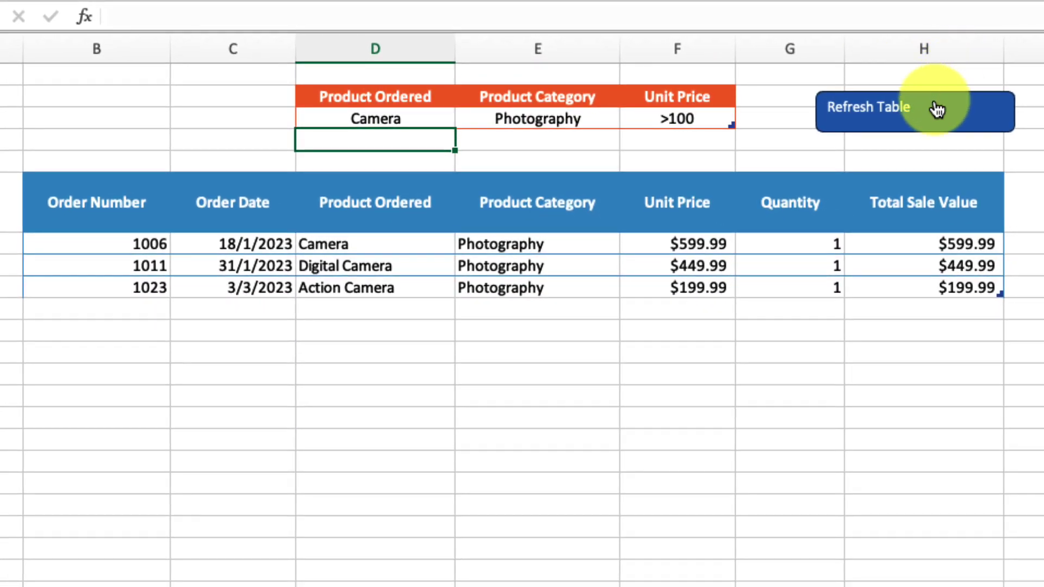
{"action": "left_click", "coordinate": [936, 109]}
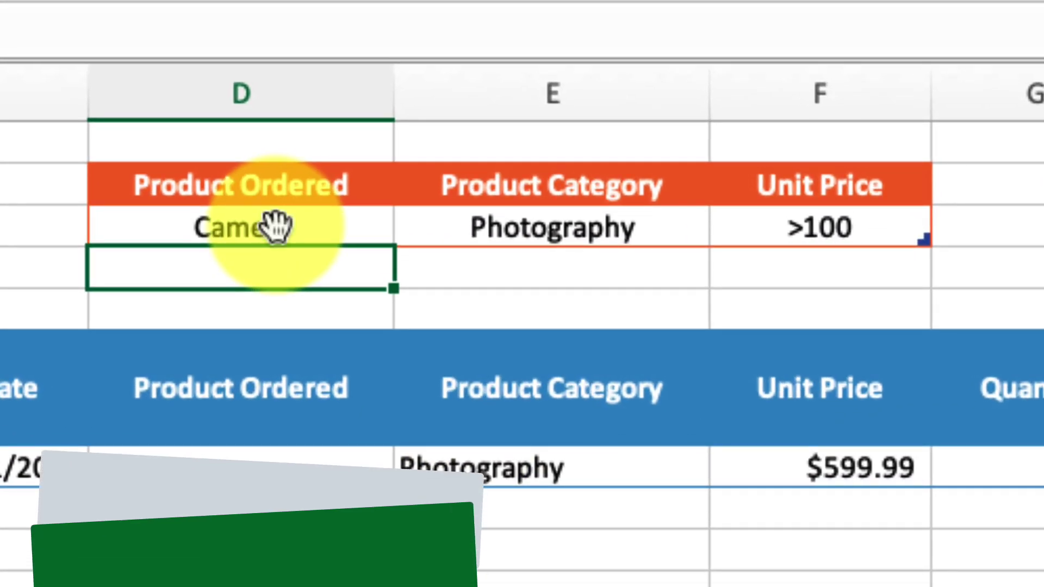
Step: Clear the Camera and Photography criteria and refresh to list all orders from 1001
{"action": "left_click", "coordinate": [276, 226]}
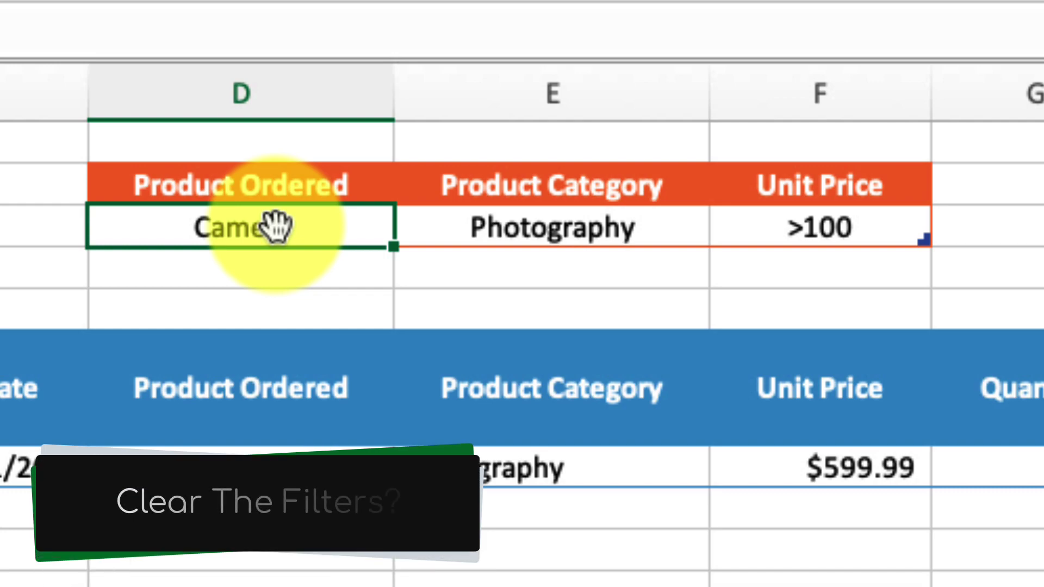
{"action": "key", "text": "Delete"}
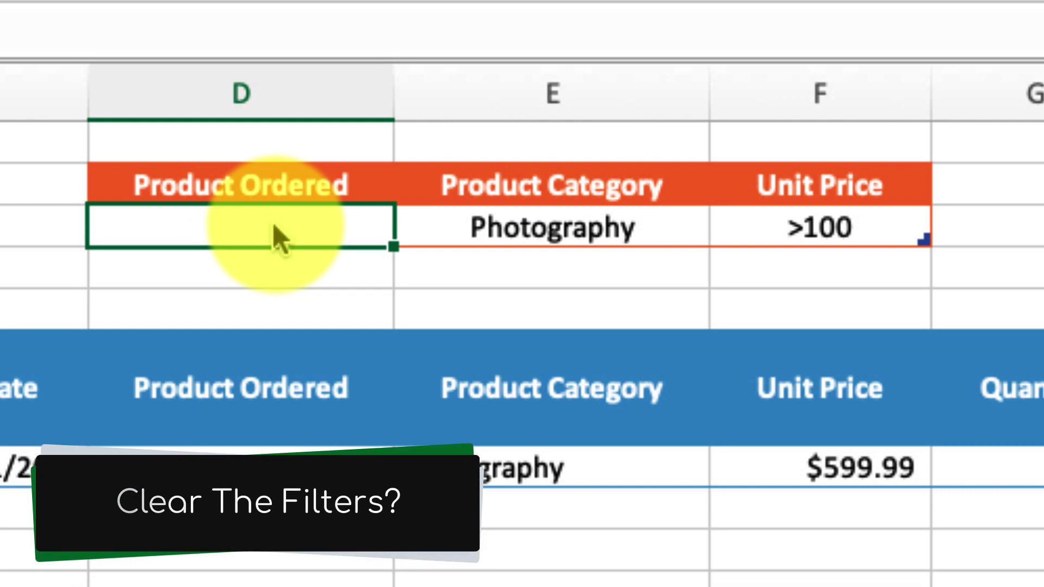
{"action": "key", "text": "Right"}
{"action": "key", "text": "Delete"}
{"action": "key", "text": "Right"}
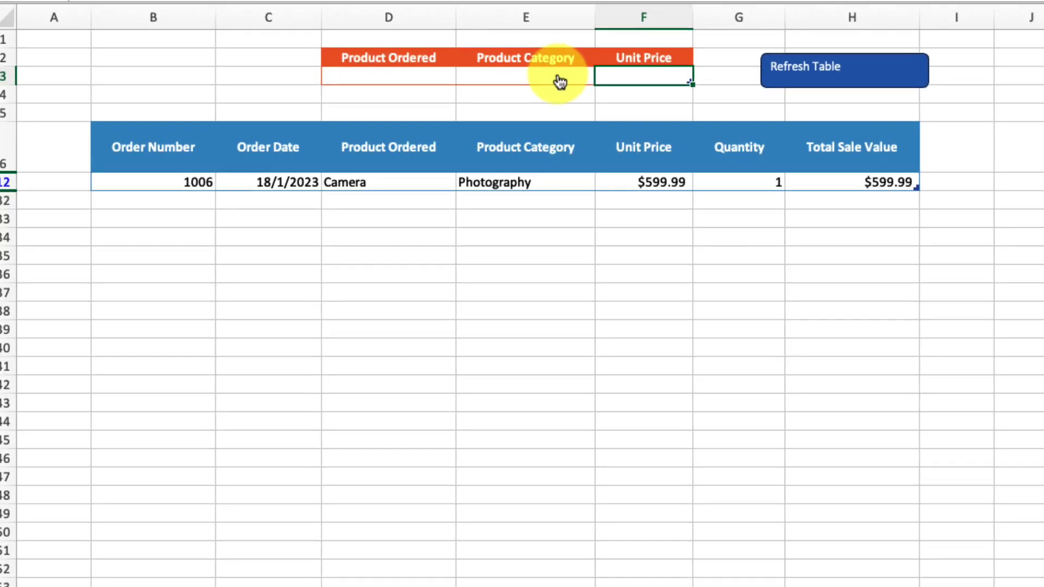
{"action": "left_click", "coordinate": [768, 59]}
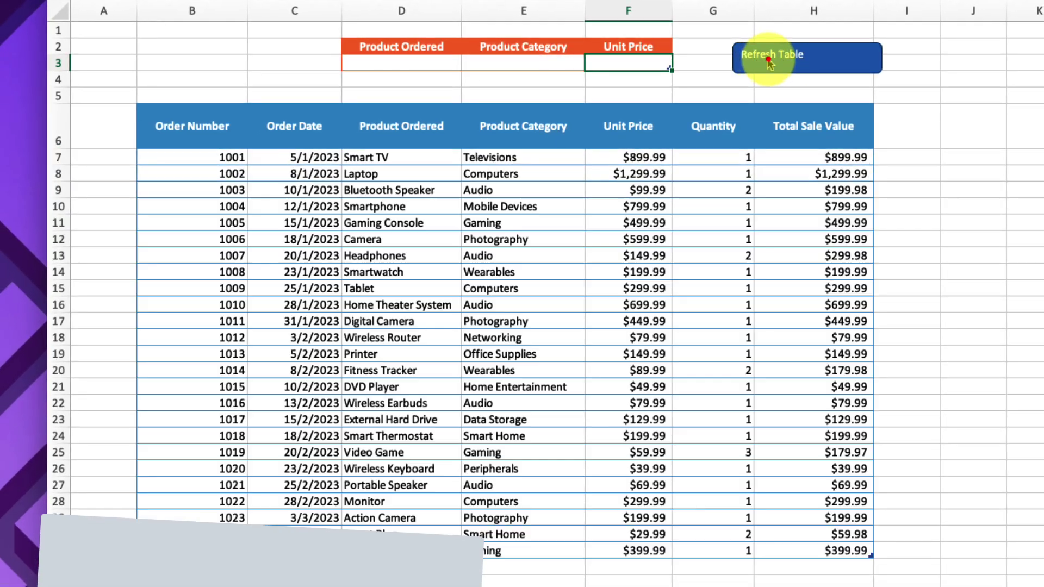